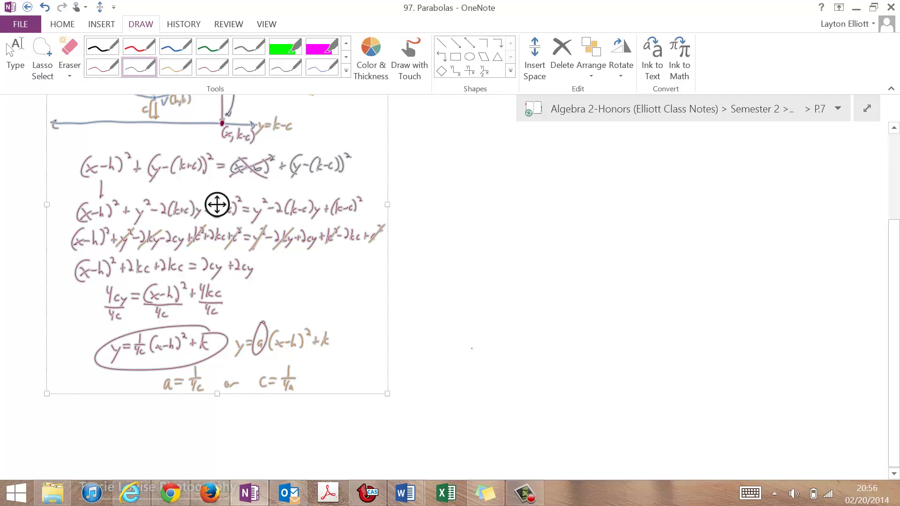
Below the earlier derivation, plot an orange vertex (h, k) and a focus beside it, bracketing the distance between them as c.
{"action": "scroll", "coordinate": [217, 243], "scroll_direction": "up", "scroll_amount": 3}
{"action": "scroll", "coordinate": [217, 244], "scroll_direction": "down", "scroll_amount": 5}
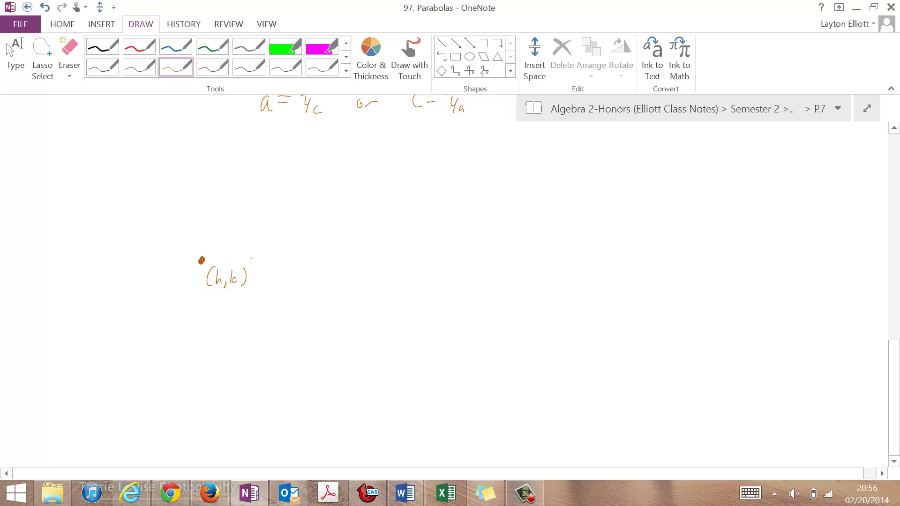
{"action": "left_click_drag", "start_coordinate": [253, 257], "coordinate": [235, 236]}
Draw a dashed vertical directrix left of the vertex in blue-gray and bracket the distance between them as c.
{"action": "left_click_drag", "start_coordinate": [157, 177], "coordinate": [157, 285]}
{"action": "left_click_drag", "start_coordinate": [176, 195], "coordinate": [165, 331]}
{"action": "left_click", "coordinate": [139, 67]}
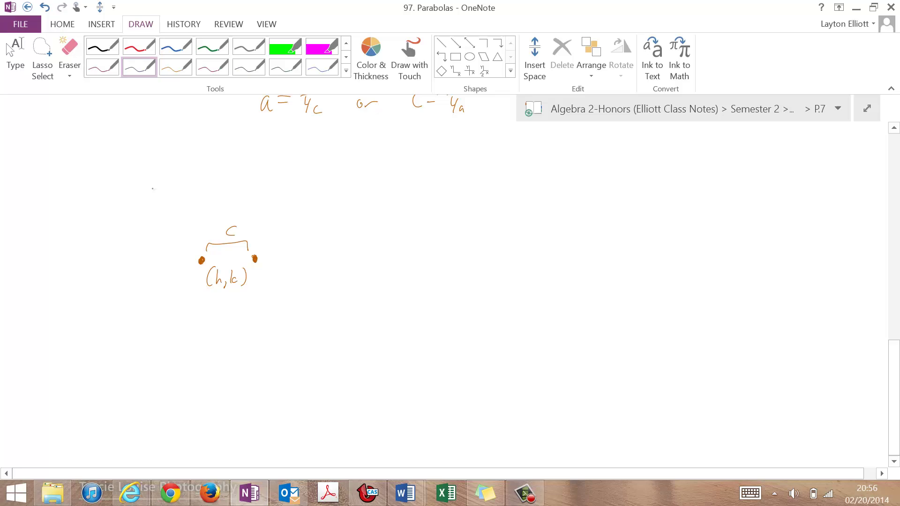
{"action": "left_click_drag", "start_coordinate": [154, 220], "coordinate": [156, 410]}
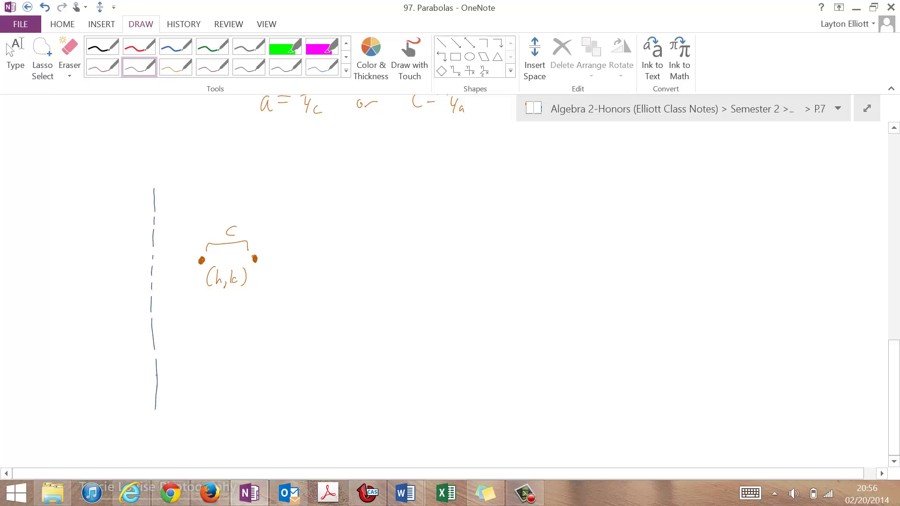
{"action": "left_click_drag", "start_coordinate": [154, 351], "coordinate": [151, 423]}
{"action": "left_click_drag", "start_coordinate": [186, 377], "coordinate": [156, 393]}
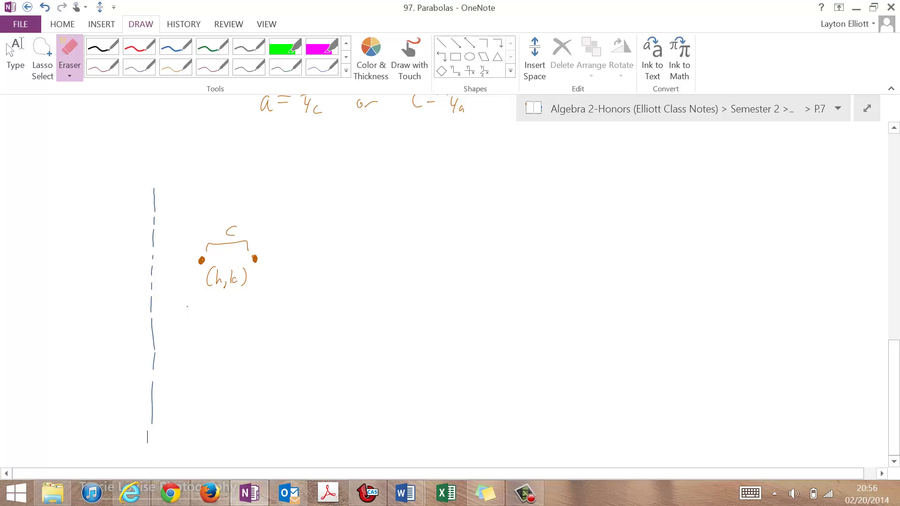
{"action": "mouse_move", "coordinate": [157, 258]}
{"action": "left_mouse_down"}
{"action": "mouse_move", "coordinate": [195, 256]}
{"action": "mouse_move", "coordinate": [182, 239]}
{"action": "left_mouse_up"}
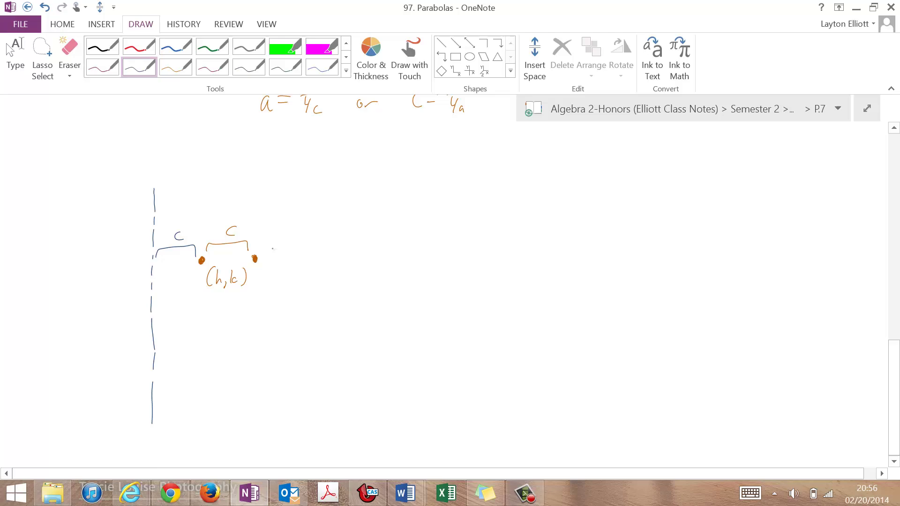
Center the (h, k) label under the vertex and label the focus (h+c, k).
{"action": "mouse_move", "coordinate": [257, 272]}
{"action": "left_mouse_down"}
{"action": "mouse_move", "coordinate": [243, 260]}
{"action": "mouse_move", "coordinate": [289, 296]}
{"action": "mouse_move", "coordinate": [224, 280]}
{"action": "left_mouse_up"}
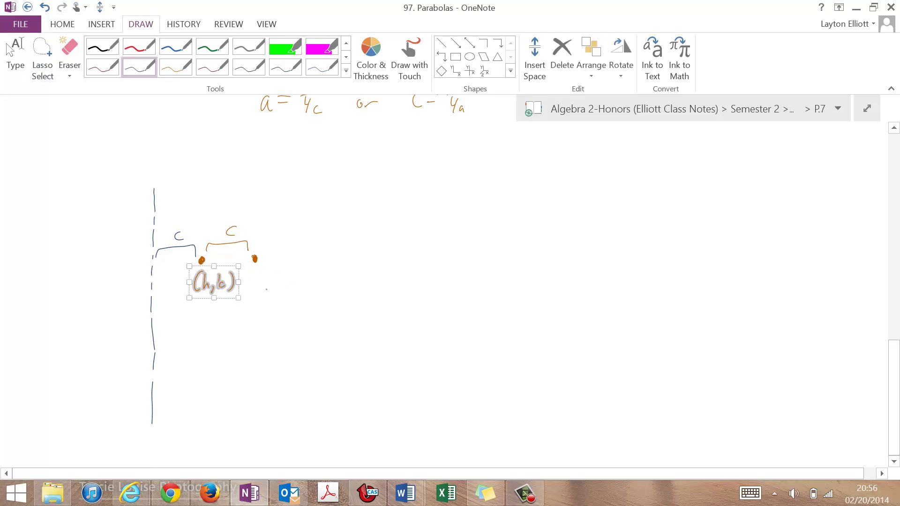
{"action": "left_click_drag", "start_coordinate": [269, 262], "coordinate": [265, 283]}
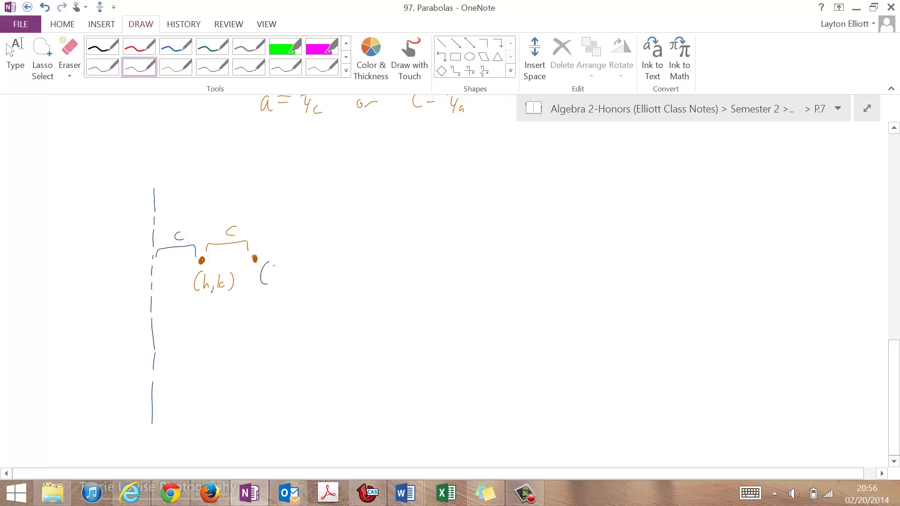
{"action": "mouse_move", "coordinate": [271, 261]}
{"action": "left_mouse_down"}
{"action": "mouse_move", "coordinate": [279, 281]}
{"action": "mouse_move", "coordinate": [290, 275]}
{"action": "left_mouse_up"}
{"action": "left_click_drag", "start_coordinate": [286, 270], "coordinate": [286, 279]}
{"action": "mouse_move", "coordinate": [301, 269]}
{"action": "left_mouse_down"}
{"action": "mouse_move", "coordinate": [299, 280]}
{"action": "mouse_move", "coordinate": [319, 281]}
{"action": "left_mouse_up"}
{"action": "left_click_drag", "start_coordinate": [327, 269], "coordinate": [332, 282]}
Label the dashed directrix with its equation x = h−c and an arrow pointing to it.
{"action": "mouse_move", "coordinate": [171, 173]}
{"action": "left_mouse_down"}
{"action": "mouse_move", "coordinate": [157, 181]}
{"action": "mouse_move", "coordinate": [195, 176]}
{"action": "mouse_move", "coordinate": [187, 177]}
{"action": "left_mouse_up"}
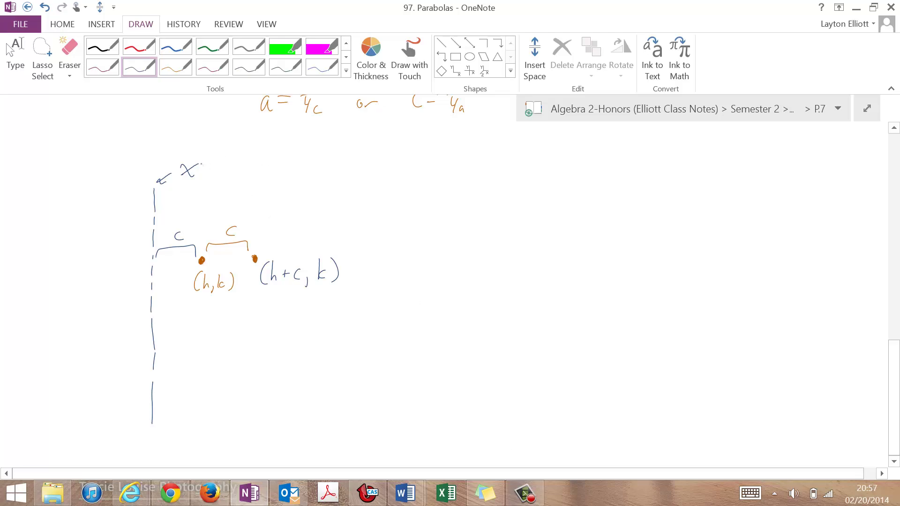
{"action": "left_click_drag", "start_coordinate": [202, 162], "coordinate": [215, 160]}
{"action": "left_click_drag", "start_coordinate": [203, 168], "coordinate": [243, 156]}
{"action": "mouse_move", "coordinate": [251, 155]}
{"action": "left_mouse_down"}
{"action": "mouse_move", "coordinate": [253, 165]}
{"action": "mouse_move", "coordinate": [219, 149]}
{"action": "mouse_move", "coordinate": [227, 164]}
{"action": "left_mouse_up"}
Sketch a parabola opening to the right through the vertex, with arrowheads at both ends.
{"action": "scroll", "coordinate": [443, 286], "scroll_direction": "up", "scroll_amount": 10}
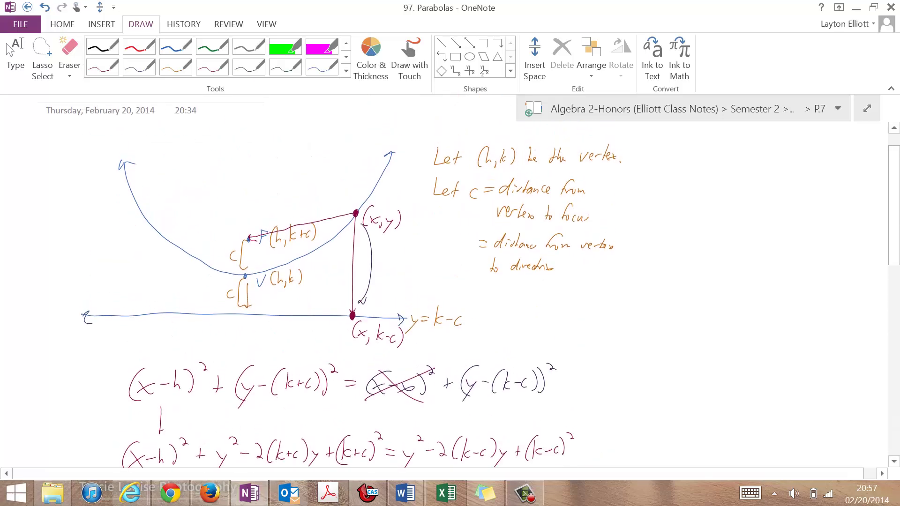
{"action": "scroll", "coordinate": [450, 281], "scroll_direction": "down", "scroll_amount": 15}
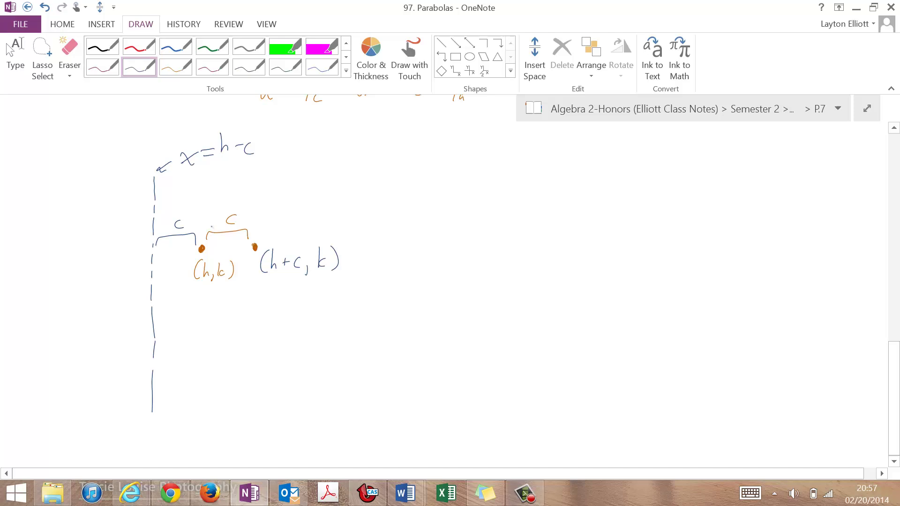
{"action": "mouse_move", "coordinate": [201, 247]}
{"action": "left_mouse_down"}
{"action": "mouse_move", "coordinate": [238, 176]}
{"action": "mouse_move", "coordinate": [211, 233]}
{"action": "left_mouse_up"}
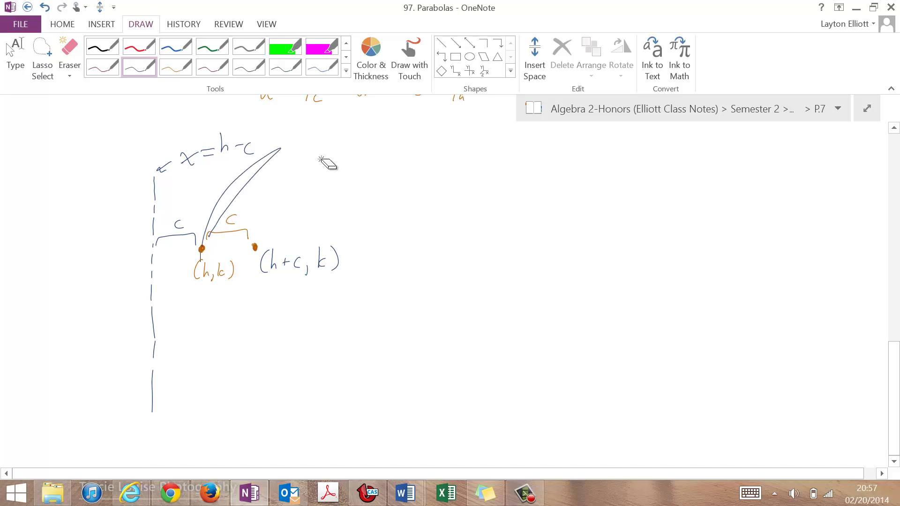
{"action": "left_click_drag", "start_coordinate": [328, 163], "coordinate": [264, 185]}
{"action": "left_click", "coordinate": [138, 67]}
{"action": "mouse_move", "coordinate": [292, 136]}
{"action": "left_mouse_down"}
{"action": "mouse_move", "coordinate": [226, 204]}
{"action": "mouse_move", "coordinate": [202, 274]}
{"action": "mouse_move", "coordinate": [274, 363]}
{"action": "mouse_move", "coordinate": [291, 370]}
{"action": "left_mouse_up"}
Mark a magenta point on the parabola's lower branch and move the (h, k) label above the vertex.
{"action": "left_click", "coordinate": [212, 67]}
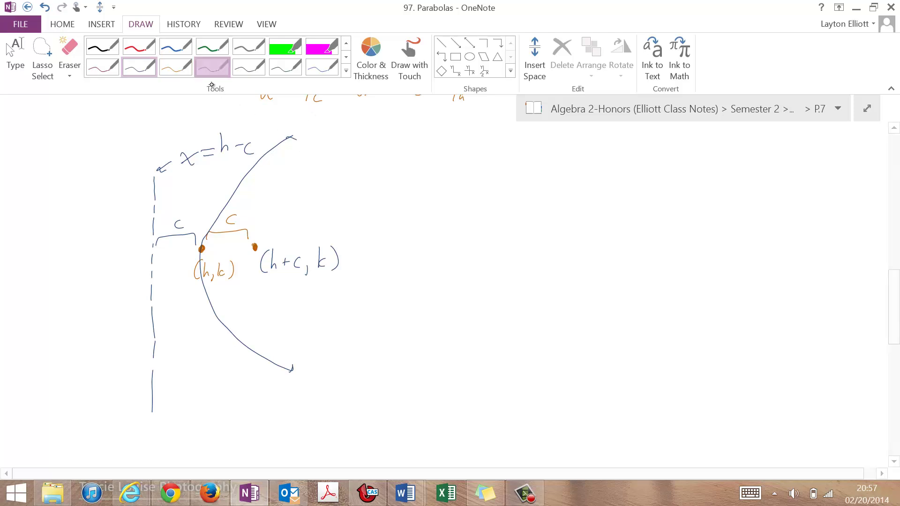
{"action": "left_click_drag", "start_coordinate": [251, 345], "coordinate": [249, 351]}
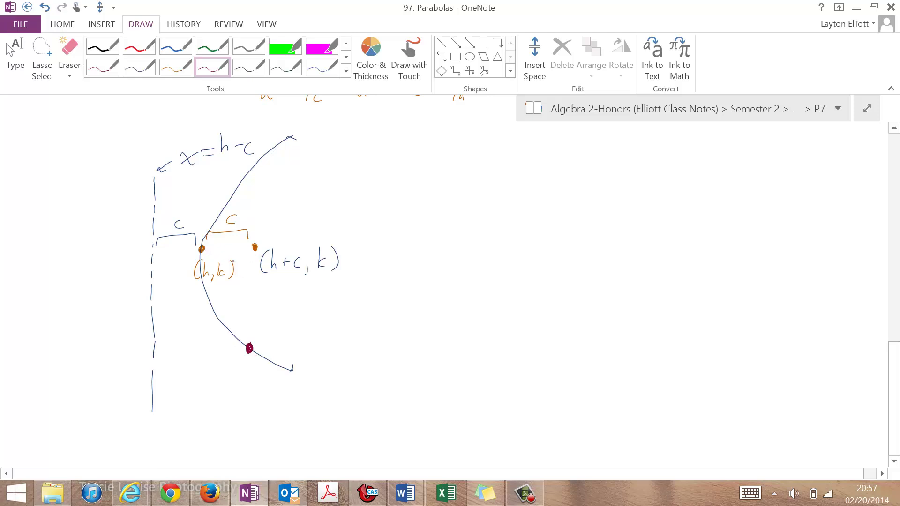
{"action": "left_click", "coordinate": [42, 57]}
{"action": "left_click_drag", "start_coordinate": [195, 287], "coordinate": [193, 281]}
{"action": "left_click_drag", "start_coordinate": [209, 208], "coordinate": [209, 207]}
Connect the magenta point to the vertex and horizontally to the directrix, and label the point (x, y).
{"action": "mouse_move", "coordinate": [201, 248]}
{"action": "left_mouse_down"}
{"action": "mouse_move", "coordinate": [249, 348]}
{"action": "mouse_move", "coordinate": [151, 346]}
{"action": "left_mouse_up"}
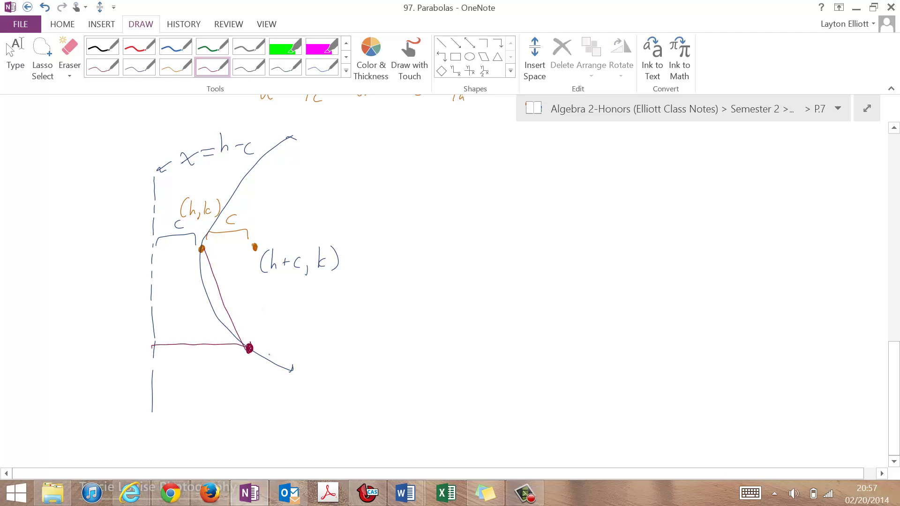
{"action": "left_click_drag", "start_coordinate": [264, 328], "coordinate": [261, 350]}
{"action": "left_click_drag", "start_coordinate": [265, 340], "coordinate": [274, 346]}
{"action": "mouse_move", "coordinate": [273, 338]}
{"action": "left_mouse_down"}
{"action": "mouse_move", "coordinate": [268, 349]}
{"action": "mouse_move", "coordinate": [284, 356]}
{"action": "mouse_move", "coordinate": [294, 346]}
{"action": "left_mouse_up"}
Label the vertex V and mark the point D on the directrix with the coordinates (h−c, y).
{"action": "left_click_drag", "start_coordinate": [210, 242], "coordinate": [219, 242]}
{"action": "left_click_drag", "start_coordinate": [138, 345], "coordinate": [137, 357]}
{"action": "left_click_drag", "start_coordinate": [153, 343], "coordinate": [153, 346]}
{"action": "left_click_drag", "start_coordinate": [134, 350], "coordinate": [144, 361]}
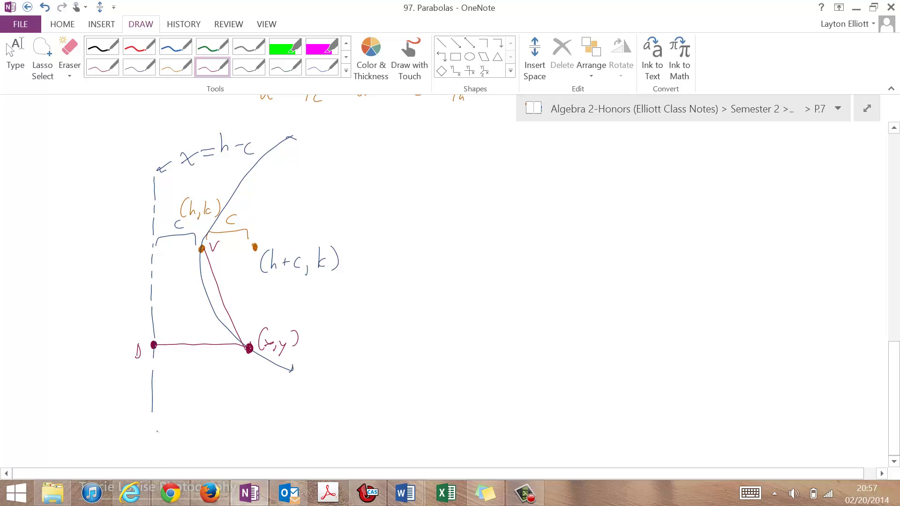
{"action": "mouse_move", "coordinate": [96, 310]}
{"action": "left_mouse_down"}
{"action": "mouse_move", "coordinate": [92, 338]}
{"action": "mouse_move", "coordinate": [120, 322]}
{"action": "left_mouse_up"}
{"action": "left_click_drag", "start_coordinate": [127, 318], "coordinate": [138, 338]}
{"action": "mouse_move", "coordinate": [152, 304]}
{"action": "left_mouse_down"}
{"action": "mouse_move", "coordinate": [149, 334]}
{"action": "mouse_move", "coordinate": [243, 338]}
{"action": "left_mouse_up"}
Erase the two magenta segments joining (x, y) to the vertex and to the directrix.
{"action": "key", "text": "alt+d"}
{"action": "key", "text": "e"}
{"action": "left_click_drag", "start_coordinate": [237, 304], "coordinate": [194, 367]}
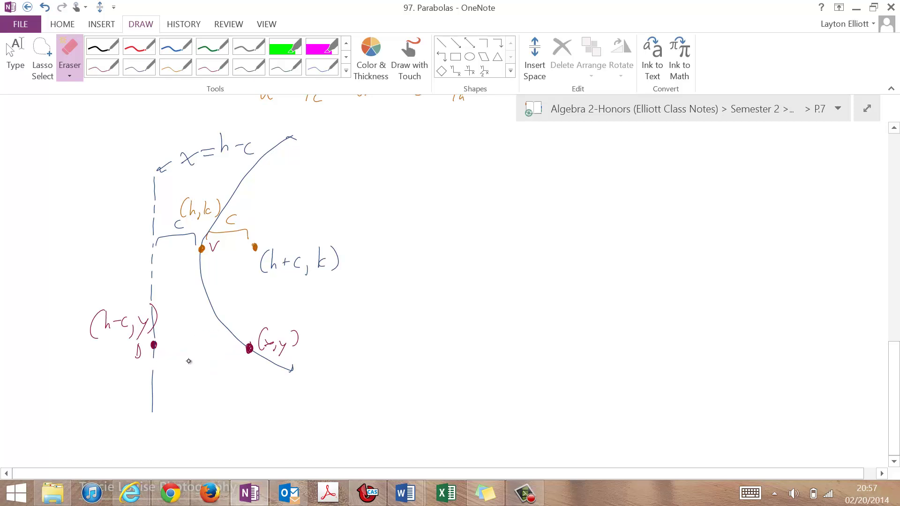
Connect the vertex to (x, y) in blue-gray and write the squared distance (x−h)² + (y−k)² beside the graph.
{"action": "left_click", "coordinate": [139, 67]}
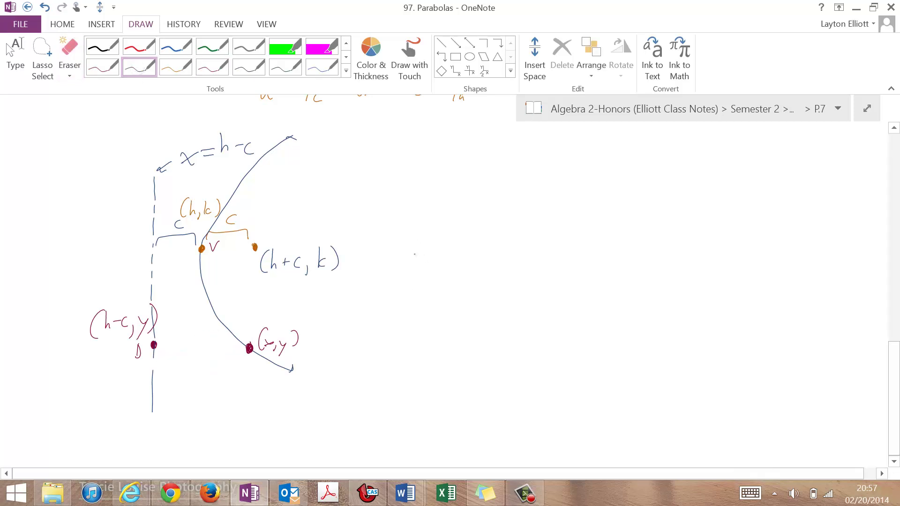
{"action": "mouse_move", "coordinate": [202, 251]}
{"action": "left_mouse_down"}
{"action": "mouse_move", "coordinate": [251, 345]}
{"action": "mouse_move", "coordinate": [206, 259]}
{"action": "left_mouse_up"}
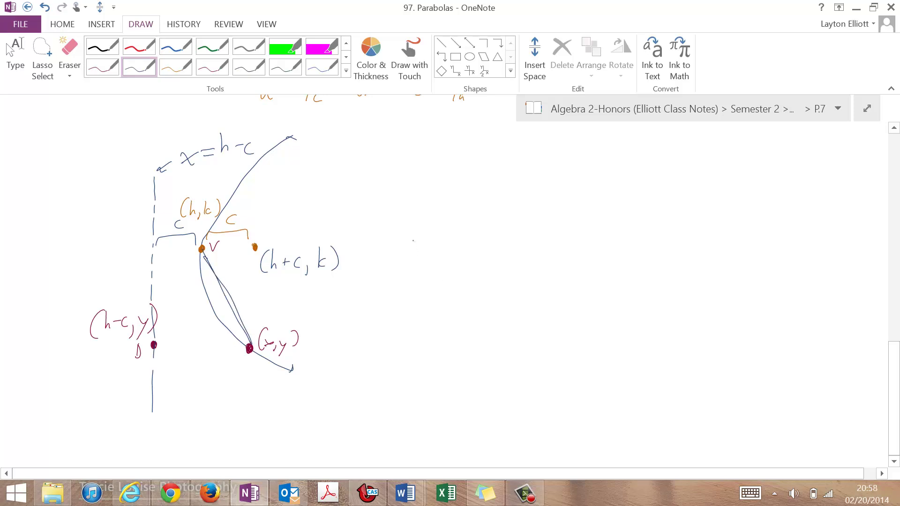
{"action": "mouse_move", "coordinate": [413, 241]}
{"action": "left_mouse_down"}
{"action": "mouse_move", "coordinate": [431, 265]}
{"action": "mouse_move", "coordinate": [406, 260]}
{"action": "left_mouse_up"}
{"action": "left_click_drag", "start_coordinate": [456, 231], "coordinate": [462, 259]}
{"action": "left_click_drag", "start_coordinate": [424, 224], "coordinate": [416, 272]}
{"action": "mouse_move", "coordinate": [468, 226]}
{"action": "left_mouse_down"}
{"action": "mouse_move", "coordinate": [474, 261]}
{"action": "mouse_move", "coordinate": [494, 226]}
{"action": "mouse_move", "coordinate": [509, 254]}
{"action": "left_mouse_up"}
{"action": "left_click_drag", "start_coordinate": [503, 248], "coordinate": [543, 257]}
{"action": "left_click_drag", "start_coordinate": [552, 240], "coordinate": [533, 272]}
{"action": "left_click_drag", "start_coordinate": [556, 248], "coordinate": [574, 254]}
{"action": "left_click_drag", "start_coordinate": [584, 240], "coordinate": [582, 254]}
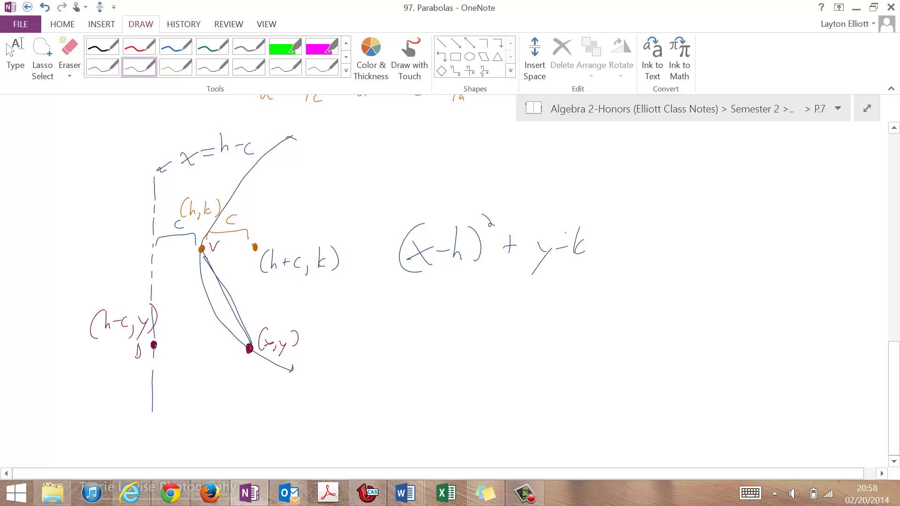
{"action": "left_click_drag", "start_coordinate": [539, 222], "coordinate": [529, 264]}
{"action": "mouse_move", "coordinate": [586, 222]}
{"action": "left_mouse_down"}
{"action": "mouse_move", "coordinate": [599, 237]}
{"action": "mouse_move", "coordinate": [611, 224]}
{"action": "left_mouse_up"}
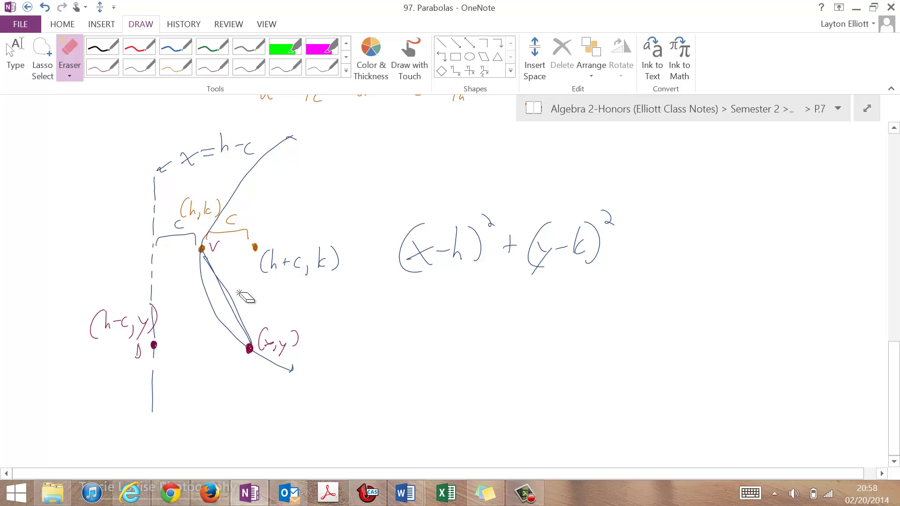
Erase the segment from the vertex to (x, y) and the closing parenthesis and exponent after x−h.
{"action": "left_click_drag", "start_coordinate": [245, 296], "coordinate": [227, 301]}
{"action": "left_click", "coordinate": [540, 496]}
{"action": "left_click", "coordinate": [600, 314]}
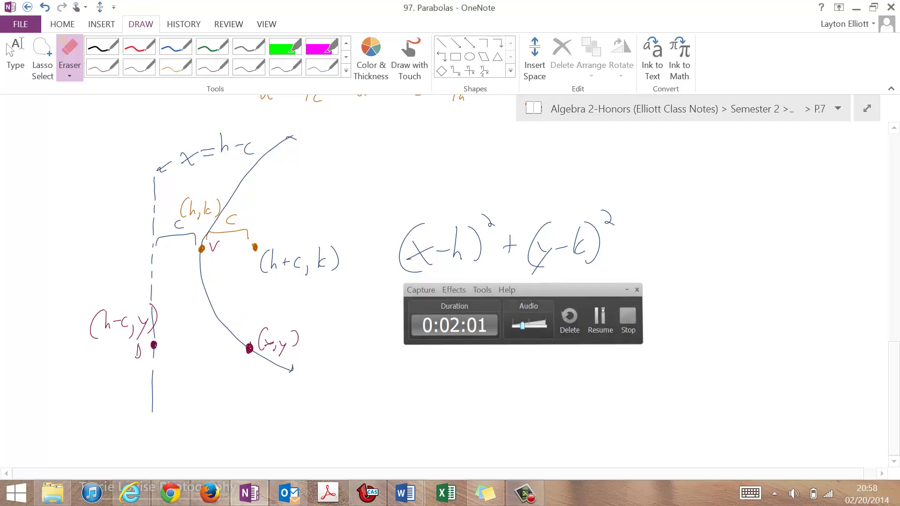
{"action": "mouse_move", "coordinate": [487, 220]}
{"action": "left_mouse_down"}
{"action": "mouse_move", "coordinate": [478, 209]}
{"action": "mouse_move", "coordinate": [482, 253]}
{"action": "left_mouse_up"}
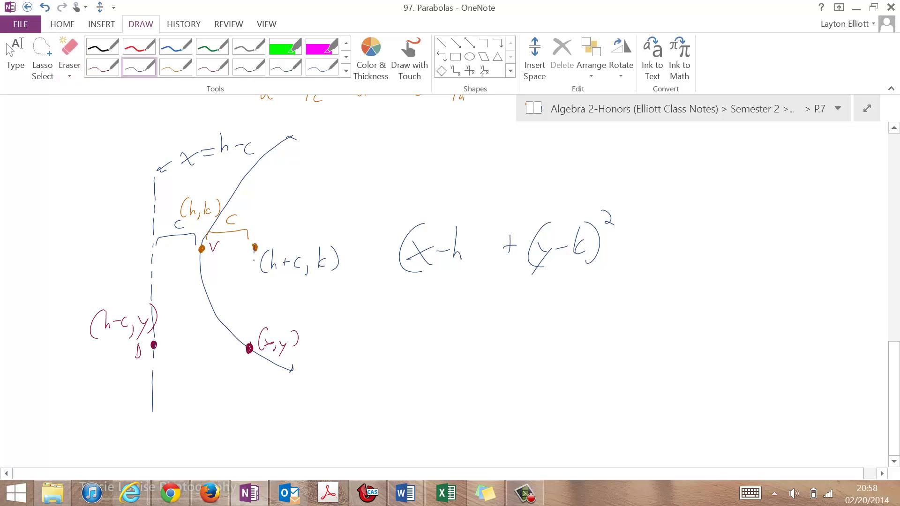
{"action": "mouse_move", "coordinate": [254, 249]}
{"action": "left_mouse_down"}
{"action": "mouse_move", "coordinate": [250, 347]}
{"action": "mouse_move", "coordinate": [154, 345]}
{"action": "left_mouse_up"}
{"action": "left_click_drag", "start_coordinate": [271, 296], "coordinate": [242, 319]}
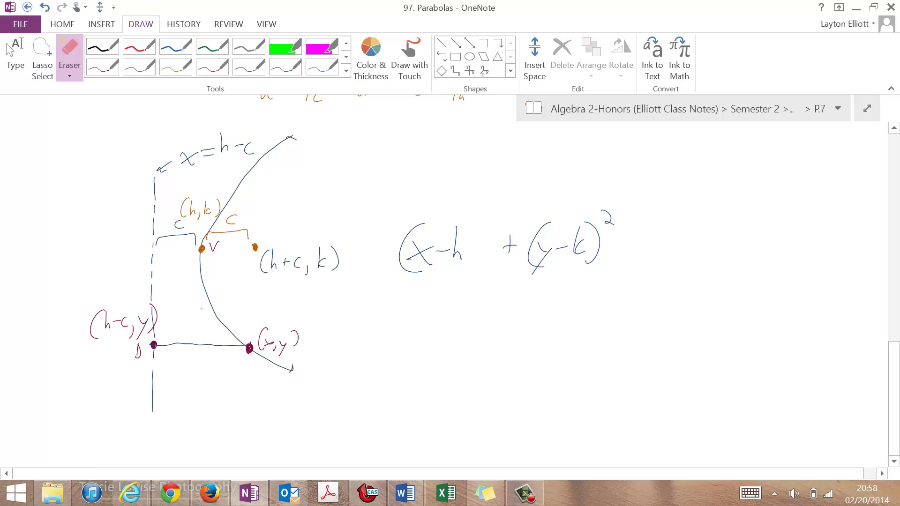
{"action": "left_click", "coordinate": [205, 345]}
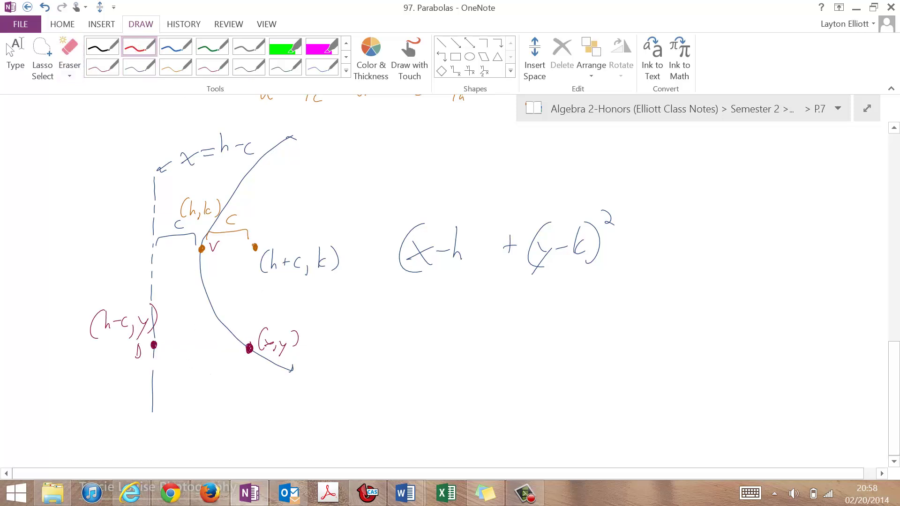
Draw a red segment from the focus to (x, y) and erase the remaining blue-gray distance expression.
{"action": "mouse_move", "coordinate": [250, 345]}
{"action": "left_mouse_down"}
{"action": "mouse_move", "coordinate": [253, 278]}
{"action": "mouse_move", "coordinate": [251, 344]}
{"action": "left_mouse_up"}
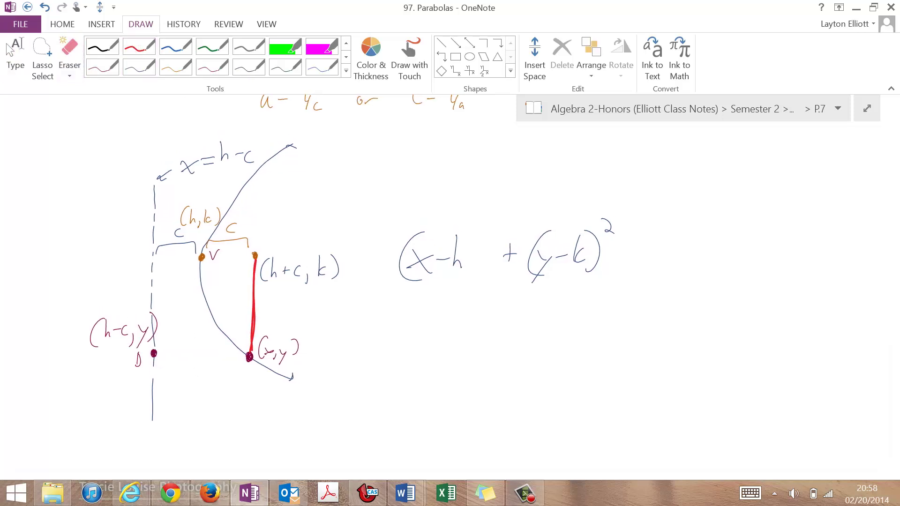
{"action": "left_click", "coordinate": [687, 318]}
{"action": "left_click", "coordinate": [345, 43]}
{"action": "left_click", "coordinate": [142, 49]}
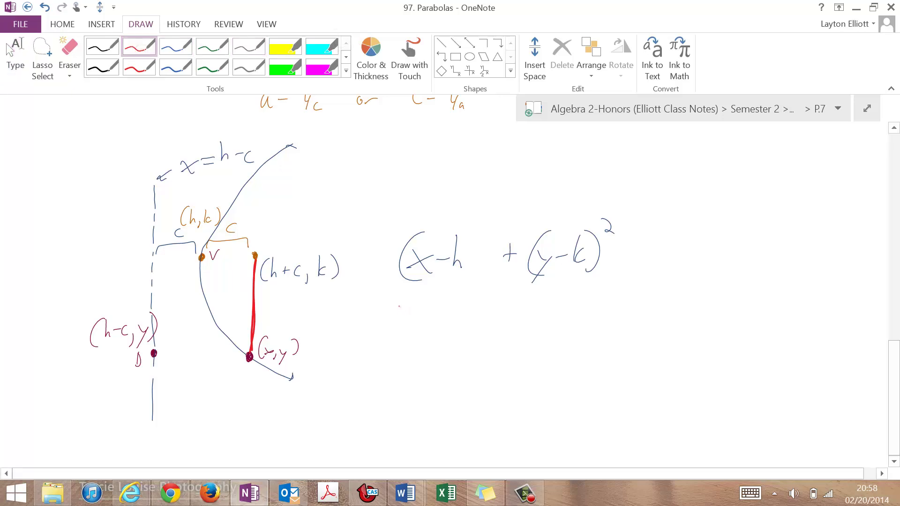
{"action": "left_click_drag", "start_coordinate": [404, 303], "coordinate": [399, 349]}
{"action": "left_click", "coordinate": [69, 55]}
{"action": "mouse_move", "coordinate": [611, 232]}
{"action": "left_mouse_down"}
{"action": "mouse_move", "coordinate": [606, 267]}
{"action": "mouse_move", "coordinate": [534, 260]}
{"action": "left_mouse_up"}
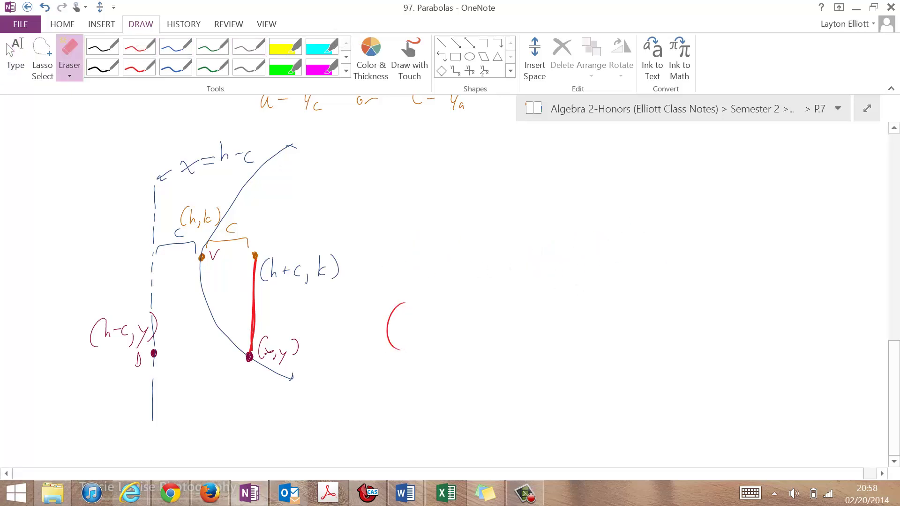
Write the first term of the focus distance in red as (x−(h+c))² followed by a plus sign.
{"action": "left_click", "coordinate": [139, 47]}
{"action": "left_click_drag", "start_coordinate": [405, 327], "coordinate": [424, 344]}
{"action": "left_click_drag", "start_coordinate": [422, 326], "coordinate": [405, 343]}
{"action": "left_click_drag", "start_coordinate": [432, 332], "coordinate": [450, 342]}
{"action": "left_click_drag", "start_coordinate": [463, 310], "coordinate": [469, 334]}
{"action": "mouse_move", "coordinate": [476, 324]}
{"action": "left_mouse_down"}
{"action": "mouse_move", "coordinate": [477, 334]}
{"action": "mouse_move", "coordinate": [484, 324]}
{"action": "left_mouse_up"}
{"action": "left_click_drag", "start_coordinate": [495, 324], "coordinate": [491, 337]}
{"action": "mouse_move", "coordinate": [501, 310]}
{"action": "left_mouse_down"}
{"action": "mouse_move", "coordinate": [510, 326]}
{"action": "mouse_move", "coordinate": [502, 341]}
{"action": "left_mouse_up"}
{"action": "left_click_drag", "start_coordinate": [513, 304], "coordinate": [514, 345]}
{"action": "mouse_move", "coordinate": [520, 297]}
{"action": "left_mouse_down"}
{"action": "mouse_move", "coordinate": [531, 304]}
{"action": "mouse_move", "coordinate": [539, 336]}
{"action": "mouse_move", "coordinate": [546, 328]}
{"action": "left_mouse_up"}
Complete the red side of the equation with (y−k)² and an equals sign.
{"action": "mouse_move", "coordinate": [566, 304]}
{"action": "left_mouse_down"}
{"action": "mouse_move", "coordinate": [561, 338]}
{"action": "mouse_move", "coordinate": [570, 343]}
{"action": "left_mouse_up"}
{"action": "mouse_move", "coordinate": [582, 328]}
{"action": "left_mouse_down"}
{"action": "mouse_move", "coordinate": [568, 355]}
{"action": "mouse_move", "coordinate": [600, 328]}
{"action": "left_mouse_up"}
{"action": "left_click", "coordinate": [606, 339]}
{"action": "mouse_move", "coordinate": [612, 309]}
{"action": "left_mouse_down"}
{"action": "mouse_move", "coordinate": [608, 331]}
{"action": "mouse_move", "coordinate": [622, 340]}
{"action": "left_mouse_up"}
{"action": "mouse_move", "coordinate": [629, 300]}
{"action": "left_mouse_down"}
{"action": "mouse_move", "coordinate": [662, 321]}
{"action": "mouse_move", "coordinate": [660, 328]}
{"action": "left_mouse_up"}
Draw a blue segment from (x, y) to D and write (x−(h−c))² in blue after the equals sign.
{"action": "left_click", "coordinate": [175, 46]}
{"action": "left_click_drag", "start_coordinate": [249, 356], "coordinate": [153, 353]}
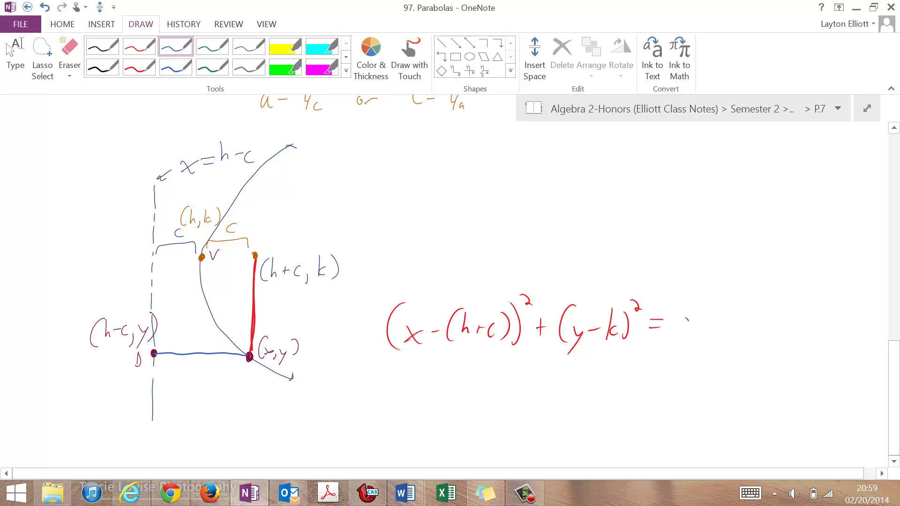
{"action": "left_click_drag", "start_coordinate": [685, 319], "coordinate": [704, 334]}
{"action": "mouse_move", "coordinate": [702, 321]}
{"action": "left_mouse_down"}
{"action": "mouse_move", "coordinate": [685, 332]}
{"action": "mouse_move", "coordinate": [717, 327]}
{"action": "left_mouse_up"}
{"action": "mouse_move", "coordinate": [736, 305]}
{"action": "left_mouse_down"}
{"action": "mouse_move", "coordinate": [729, 334]}
{"action": "mouse_move", "coordinate": [750, 331]}
{"action": "left_mouse_up"}
{"action": "left_click_drag", "start_coordinate": [754, 327], "coordinate": [789, 334]}
{"action": "left_click_drag", "start_coordinate": [697, 294], "coordinate": [680, 336]}
{"action": "mouse_move", "coordinate": [795, 303]}
{"action": "left_mouse_down"}
{"action": "mouse_move", "coordinate": [798, 336]}
{"action": "mouse_move", "coordinate": [813, 303]}
{"action": "mouse_move", "coordinate": [764, 313]}
{"action": "mouse_move", "coordinate": [794, 309]}
{"action": "left_mouse_up"}
Complete the blue side of the distance equation with + (y−y)².
{"action": "scroll", "coordinate": [444, 281], "scroll_direction": "right", "scroll_amount": 2}
{"action": "scroll", "coordinate": [444, 281], "scroll_direction": "down", "scroll_amount": 1}
{"action": "mouse_move", "coordinate": [802, 300]}
{"action": "left_mouse_down"}
{"action": "mouse_move", "coordinate": [784, 324]}
{"action": "mouse_move", "coordinate": [809, 306]}
{"action": "left_mouse_up"}
{"action": "left_click_drag", "start_coordinate": [814, 301], "coordinate": [820, 308]}
{"action": "left_click_drag", "start_coordinate": [823, 301], "coordinate": [807, 325]}
{"action": "left_click_drag", "start_coordinate": [792, 287], "coordinate": [783, 319]}
{"action": "mouse_move", "coordinate": [828, 291]}
{"action": "left_mouse_down"}
{"action": "mouse_move", "coordinate": [831, 313]}
{"action": "mouse_move", "coordinate": [846, 284]}
{"action": "left_mouse_up"}
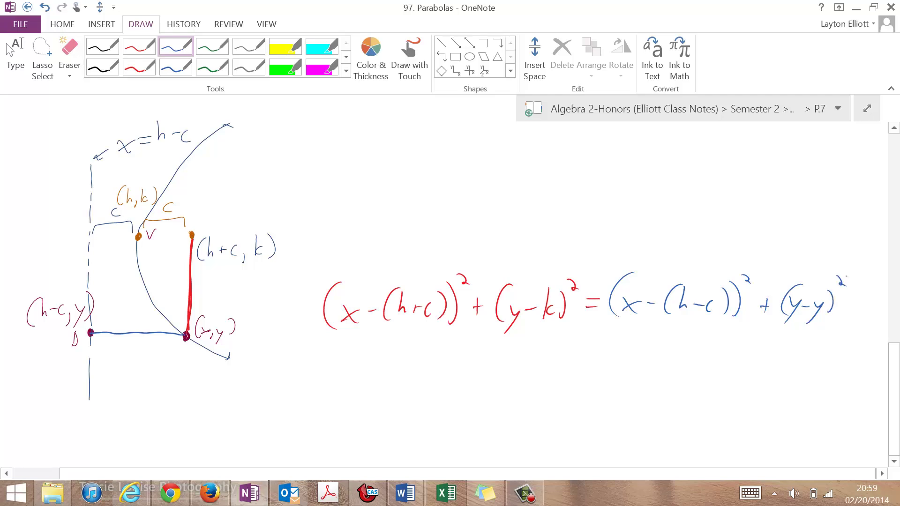
Begin the expanded equation below in green with x² − 2x(h+c) and a plus sign.
{"action": "left_click", "coordinate": [213, 47]}
{"action": "left_click", "coordinate": [370, 71]}
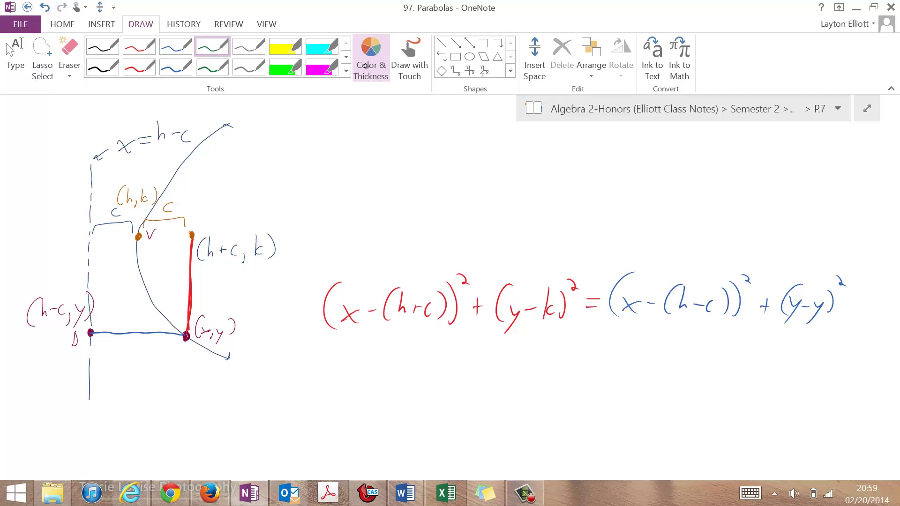
{"action": "left_click", "coordinate": [176, 226]}
{"action": "left_click", "coordinate": [405, 368]}
{"action": "scroll", "coordinate": [406, 328], "scroll_direction": "down", "scroll_amount": 2}
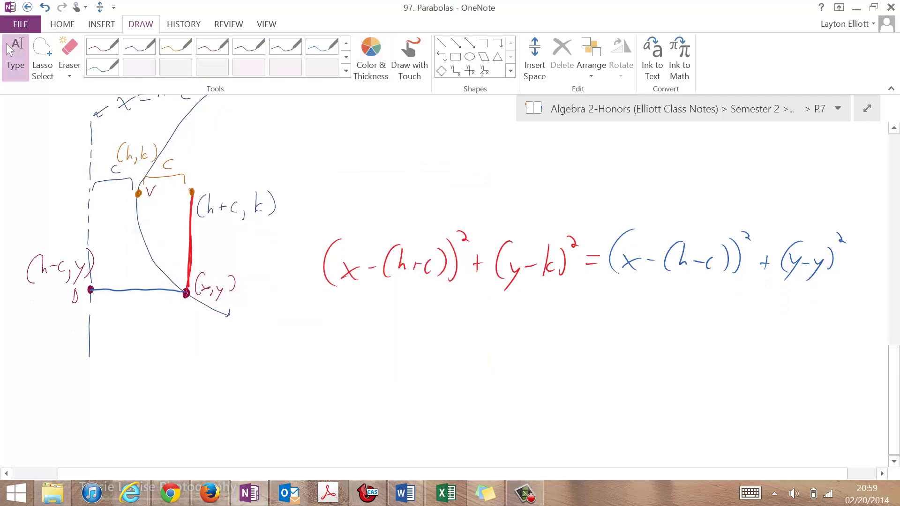
{"action": "mouse_move", "coordinate": [288, 312]}
{"action": "left_mouse_down"}
{"action": "mouse_move", "coordinate": [305, 330]}
{"action": "mouse_move", "coordinate": [280, 331]}
{"action": "left_mouse_up"}
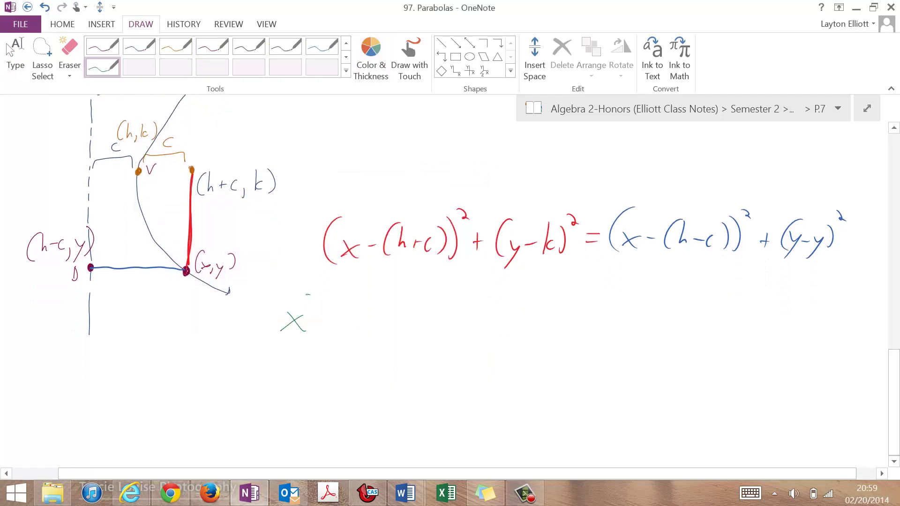
{"action": "mouse_move", "coordinate": [307, 295]}
{"action": "left_mouse_down"}
{"action": "mouse_move", "coordinate": [332, 316]}
{"action": "mouse_move", "coordinate": [371, 325]}
{"action": "left_mouse_up"}
{"action": "left_click_drag", "start_coordinate": [370, 312], "coordinate": [356, 326]}
{"action": "mouse_move", "coordinate": [390, 296]}
{"action": "left_mouse_down"}
{"action": "mouse_move", "coordinate": [383, 325]}
{"action": "mouse_move", "coordinate": [409, 313]}
{"action": "left_mouse_up"}
{"action": "left_click_drag", "start_coordinate": [406, 308], "coordinate": [406, 318]}
{"action": "mouse_move", "coordinate": [421, 311]}
{"action": "left_mouse_down"}
{"action": "mouse_move", "coordinate": [426, 325]}
{"action": "mouse_move", "coordinate": [481, 315]}
{"action": "left_mouse_up"}
Finish the left side of the green equation with (h+c)² + (y−k)² and an equals sign.
{"action": "left_click_drag", "start_coordinate": [489, 311], "coordinate": [461, 325]}
{"action": "mouse_move", "coordinate": [488, 303]}
{"action": "left_mouse_down"}
{"action": "mouse_move", "coordinate": [492, 323]}
{"action": "mouse_move", "coordinate": [502, 298]}
{"action": "mouse_move", "coordinate": [514, 317]}
{"action": "mouse_move", "coordinate": [533, 321]}
{"action": "left_mouse_up"}
{"action": "left_click_drag", "start_coordinate": [538, 307], "coordinate": [534, 333]}
{"action": "left_click_drag", "start_coordinate": [553, 313], "coordinate": [568, 321]}
{"action": "mouse_move", "coordinate": [580, 307]}
{"action": "left_mouse_down"}
{"action": "mouse_move", "coordinate": [574, 318]}
{"action": "mouse_move", "coordinate": [591, 321]}
{"action": "left_mouse_up"}
{"action": "mouse_move", "coordinate": [599, 287]}
{"action": "left_mouse_down"}
{"action": "mouse_move", "coordinate": [619, 312]}
{"action": "mouse_move", "coordinate": [647, 321]}
{"action": "mouse_move", "coordinate": [633, 320]}
{"action": "left_mouse_up"}
Write the expanded right side in green as x² − 2x(h−c) + (h−c)².
{"action": "left_click_drag", "start_coordinate": [653, 289], "coordinate": [658, 296]}
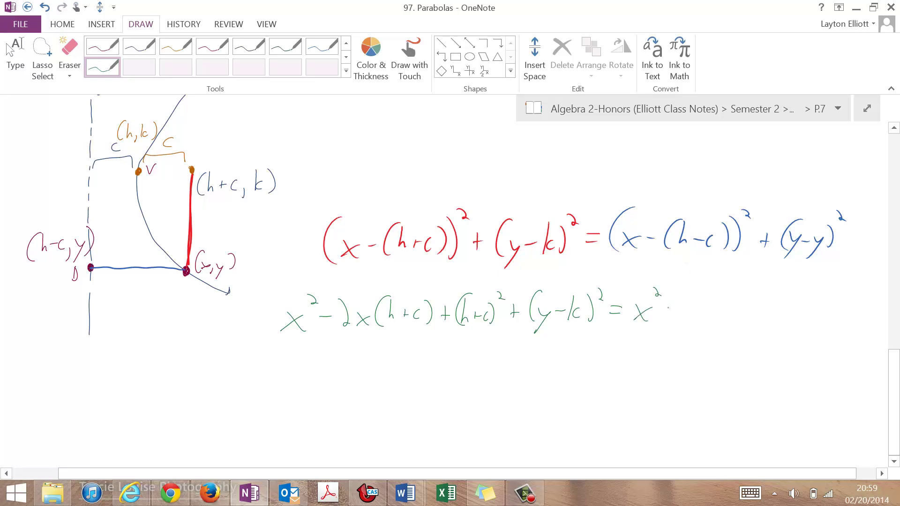
{"action": "left_click_drag", "start_coordinate": [682, 304], "coordinate": [706, 316]}
{"action": "mouse_move", "coordinate": [706, 309]}
{"action": "left_mouse_down"}
{"action": "mouse_move", "coordinate": [695, 317]}
{"action": "mouse_move", "coordinate": [731, 316]}
{"action": "left_mouse_up"}
{"action": "mouse_move", "coordinate": [737, 309]}
{"action": "left_mouse_down"}
{"action": "mouse_move", "coordinate": [757, 320]}
{"action": "mouse_move", "coordinate": [795, 315]}
{"action": "mouse_move", "coordinate": [785, 323]}
{"action": "left_mouse_up"}
{"action": "mouse_move", "coordinate": [818, 291]}
{"action": "left_mouse_down"}
{"action": "mouse_move", "coordinate": [820, 317]}
{"action": "mouse_move", "coordinate": [837, 294]}
{"action": "left_mouse_up"}
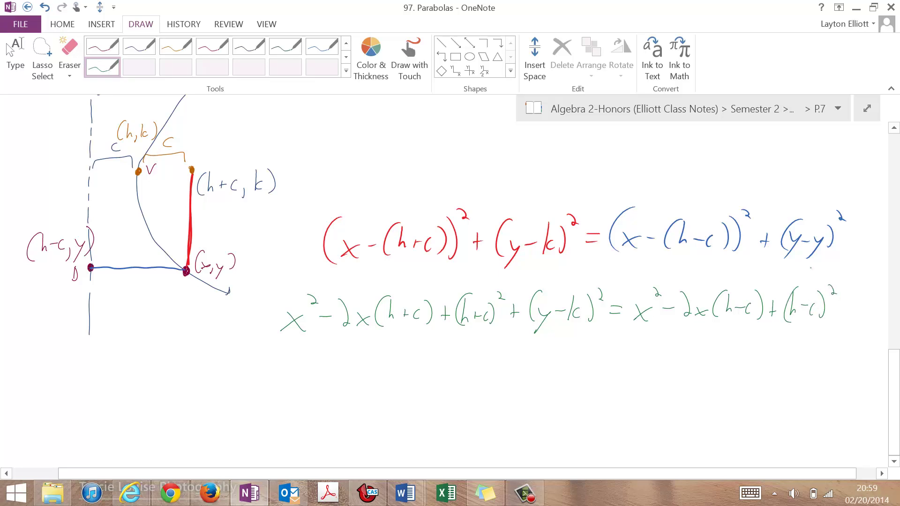
Strike out the (y−y)² term of the blue expression in green and leave the pen.
{"action": "left_click_drag", "start_coordinate": [781, 254], "coordinate": [851, 209]}
{"action": "left_click", "coordinate": [10, 49]}
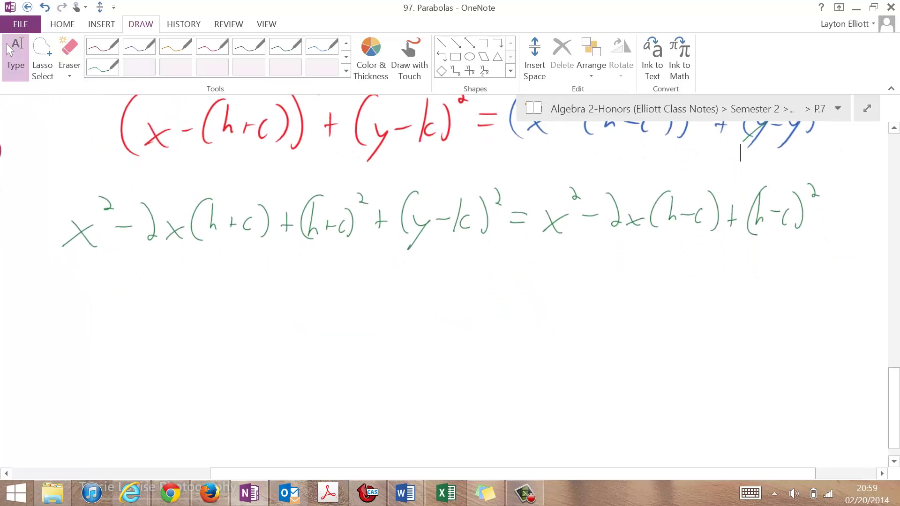
Begin the distributed equation in green on the next line with x² − 2xh − 2xc.
{"action": "left_click_drag", "start_coordinate": [63, 289], "coordinate": [83, 319]}
{"action": "left_click_drag", "start_coordinate": [82, 298], "coordinate": [57, 314]}
{"action": "left_click_drag", "start_coordinate": [86, 276], "coordinate": [96, 287]}
{"action": "left_click_drag", "start_coordinate": [100, 299], "coordinate": [154, 307]}
{"action": "left_click_drag", "start_coordinate": [155, 297], "coordinate": [140, 308]}
{"action": "mouse_move", "coordinate": [165, 272]}
{"action": "left_mouse_down"}
{"action": "mouse_move", "coordinate": [160, 307]}
{"action": "mouse_move", "coordinate": [206, 307]}
{"action": "left_mouse_up"}
{"action": "mouse_move", "coordinate": [209, 302]}
{"action": "left_mouse_down"}
{"action": "mouse_move", "coordinate": [222, 311]}
{"action": "mouse_move", "coordinate": [209, 312]}
{"action": "left_mouse_up"}
Continue the left side of the new green line with + h² + 2hc + c² and a plus sign.
{"action": "mouse_move", "coordinate": [237, 298]}
{"action": "left_mouse_down"}
{"action": "mouse_move", "coordinate": [237, 310]}
{"action": "mouse_move", "coordinate": [257, 303]}
{"action": "left_mouse_up"}
{"action": "mouse_move", "coordinate": [254, 295]}
{"action": "left_mouse_down"}
{"action": "mouse_move", "coordinate": [282, 300]}
{"action": "mouse_move", "coordinate": [298, 281]}
{"action": "mouse_move", "coordinate": [306, 298]}
{"action": "left_mouse_up"}
{"action": "left_click_drag", "start_coordinate": [304, 290], "coordinate": [315, 289]}
{"action": "left_click_drag", "start_coordinate": [318, 274], "coordinate": [326, 296]}
{"action": "mouse_move", "coordinate": [334, 270]}
{"action": "left_mouse_down"}
{"action": "mouse_move", "coordinate": [338, 296]}
{"action": "mouse_move", "coordinate": [365, 298]}
{"action": "left_mouse_up"}
{"action": "left_click_drag", "start_coordinate": [361, 290], "coordinate": [372, 289]}
{"action": "left_click_drag", "start_coordinate": [383, 288], "coordinate": [383, 302]}
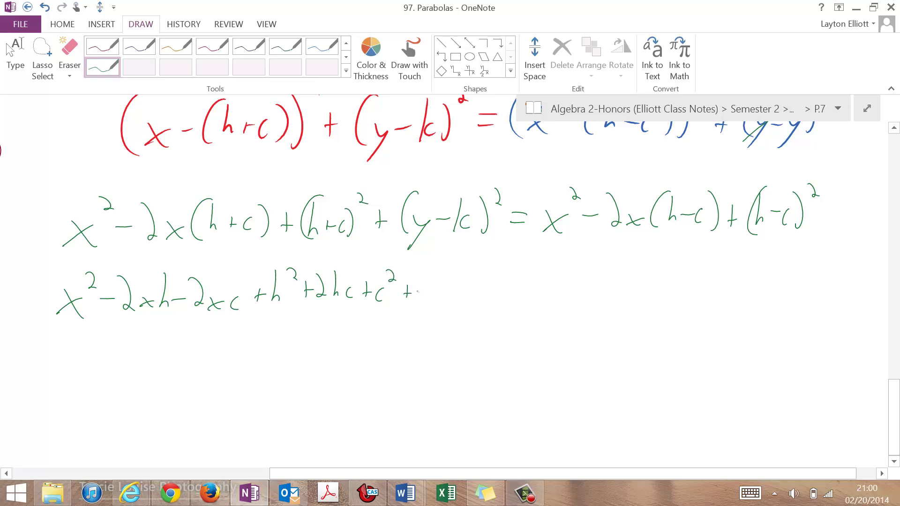
Finish the left side with (y−k)² and an equals sign, and start the right side with x² − 2xh.
{"action": "left_click_drag", "start_coordinate": [429, 268], "coordinate": [434, 316]}
{"action": "left_click_drag", "start_coordinate": [448, 297], "coordinate": [466, 302]}
{"action": "left_click_drag", "start_coordinate": [473, 290], "coordinate": [483, 305]}
{"action": "left_click_drag", "start_coordinate": [494, 268], "coordinate": [526, 287]}
{"action": "left_click_drag", "start_coordinate": [512, 296], "coordinate": [549, 307]}
{"action": "mouse_move", "coordinate": [553, 290]}
{"action": "left_mouse_down"}
{"action": "mouse_move", "coordinate": [532, 309]}
{"action": "mouse_move", "coordinate": [561, 283]}
{"action": "mouse_move", "coordinate": [576, 296]}
{"action": "left_mouse_up"}
{"action": "mouse_move", "coordinate": [580, 278]}
{"action": "left_mouse_down"}
{"action": "mouse_move", "coordinate": [590, 302]}
{"action": "mouse_move", "coordinate": [638, 298]}
{"action": "left_mouse_up"}
Complete the right side of the green line with + 2xc + h² − 2hc + c².
{"action": "left_click_drag", "start_coordinate": [637, 292], "coordinate": [644, 290]}
{"action": "left_click_drag", "start_coordinate": [648, 275], "coordinate": [661, 291]}
{"action": "left_click_drag", "start_coordinate": [669, 287], "coordinate": [673, 299]}
{"action": "left_click_drag", "start_coordinate": [666, 296], "coordinate": [706, 295]}
{"action": "mouse_move", "coordinate": [702, 288]}
{"action": "left_mouse_down"}
{"action": "mouse_move", "coordinate": [721, 297]}
{"action": "mouse_move", "coordinate": [740, 281]}
{"action": "mouse_move", "coordinate": [747, 293]}
{"action": "left_mouse_up"}
{"action": "left_click_drag", "start_coordinate": [752, 272], "coordinate": [756, 294]}
{"action": "mouse_move", "coordinate": [763, 272]}
{"action": "left_mouse_down"}
{"action": "mouse_move", "coordinate": [773, 299]}
{"action": "mouse_move", "coordinate": [799, 288]}
{"action": "left_mouse_up"}
{"action": "left_click_drag", "start_coordinate": [795, 282], "coordinate": [795, 296]}
{"action": "left_click_drag", "start_coordinate": [812, 287], "coordinate": [807, 300]}
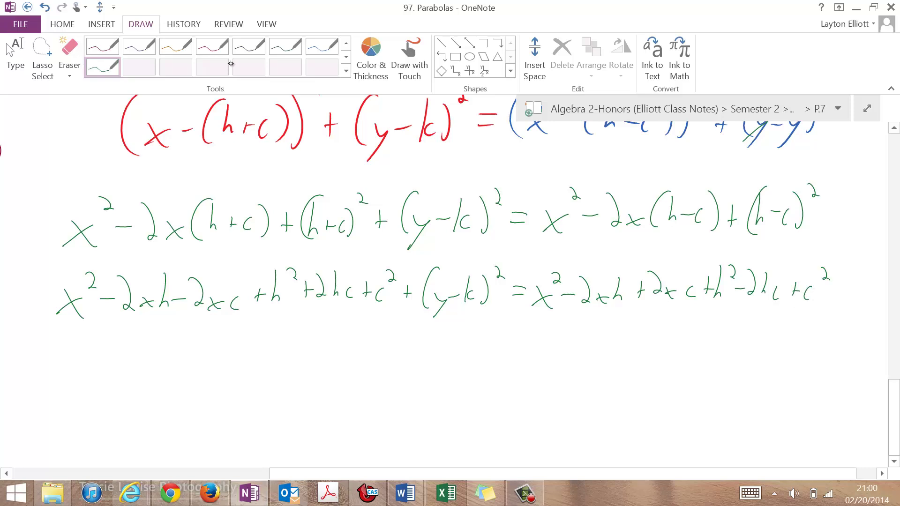
Strike out the matching x², −2xh, h² and c² terms on both sides in dark red.
{"action": "left_click", "coordinate": [214, 47]}
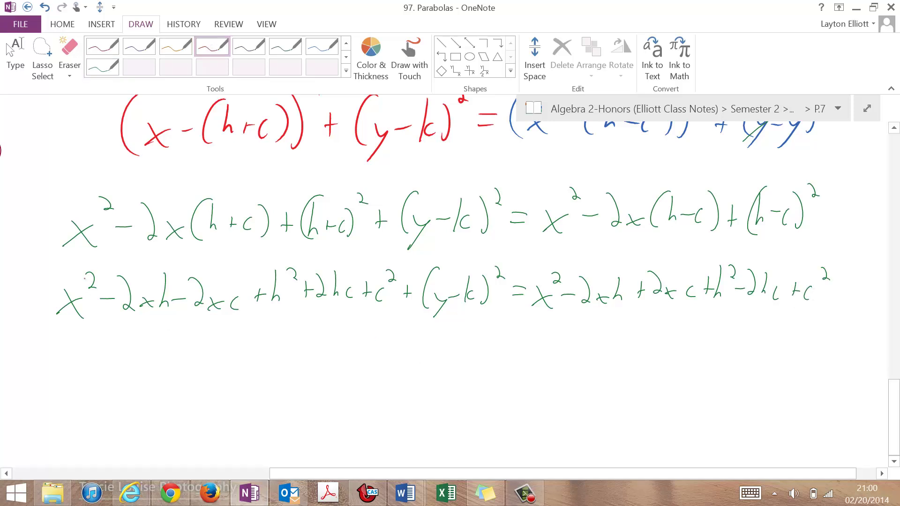
{"action": "left_click_drag", "start_coordinate": [100, 266], "coordinate": [48, 319]}
{"action": "left_click_drag", "start_coordinate": [565, 268], "coordinate": [524, 314]}
{"action": "left_click_drag", "start_coordinate": [631, 271], "coordinate": [573, 317]}
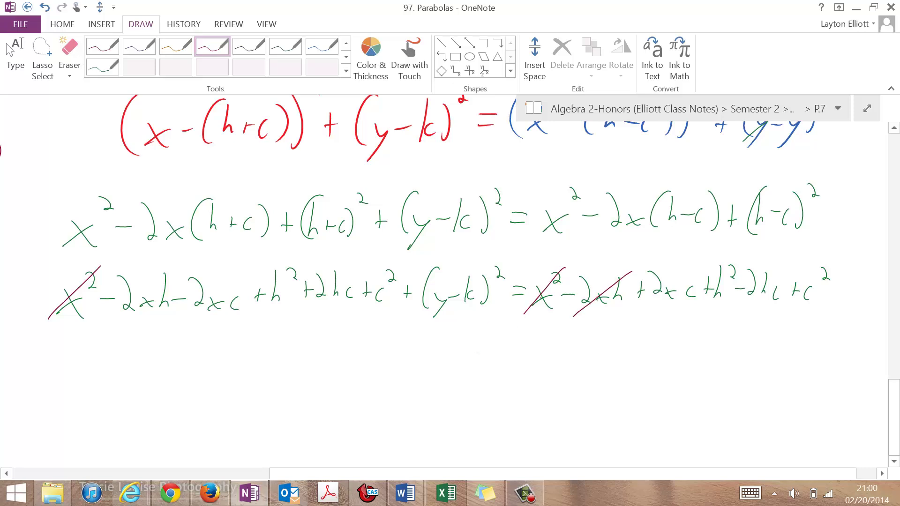
{"action": "left_click_drag", "start_coordinate": [180, 266], "coordinate": [109, 321]}
{"action": "left_click_drag", "start_coordinate": [300, 264], "coordinate": [258, 304]}
{"action": "left_click_drag", "start_coordinate": [739, 263], "coordinate": [703, 314]}
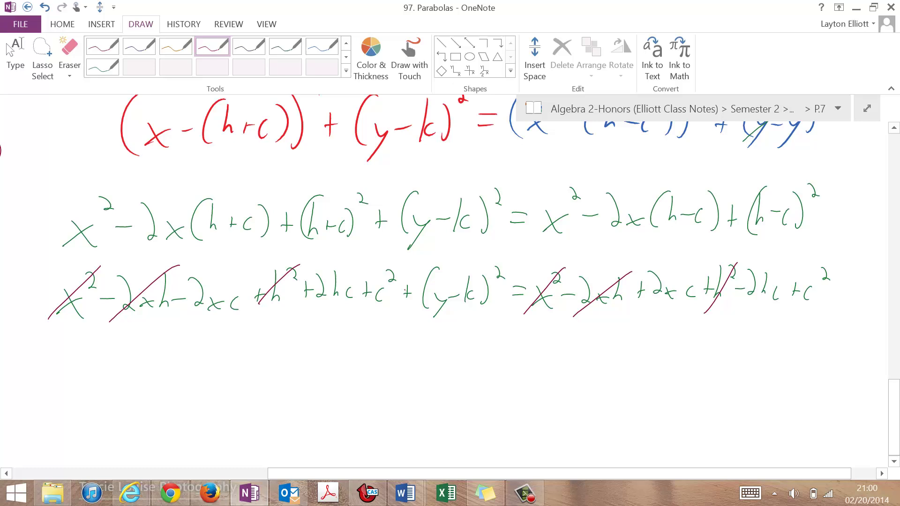
{"action": "left_click_drag", "start_coordinate": [401, 266], "coordinate": [368, 307]}
{"action": "left_click_drag", "start_coordinate": [824, 275], "coordinate": [791, 316]}
Link the two 2hc terms with a temporary orange curve and write their combination as 4hc + below the equation.
{"action": "left_click", "coordinate": [175, 46]}
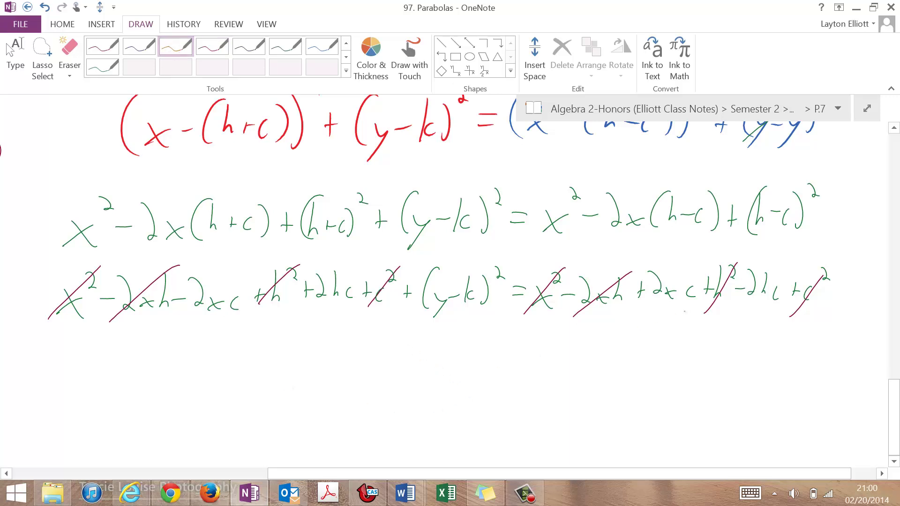
{"action": "mouse_move", "coordinate": [747, 304]}
{"action": "left_mouse_down"}
{"action": "mouse_move", "coordinate": [644, 342]}
{"action": "mouse_move", "coordinate": [337, 313]}
{"action": "left_mouse_up"}
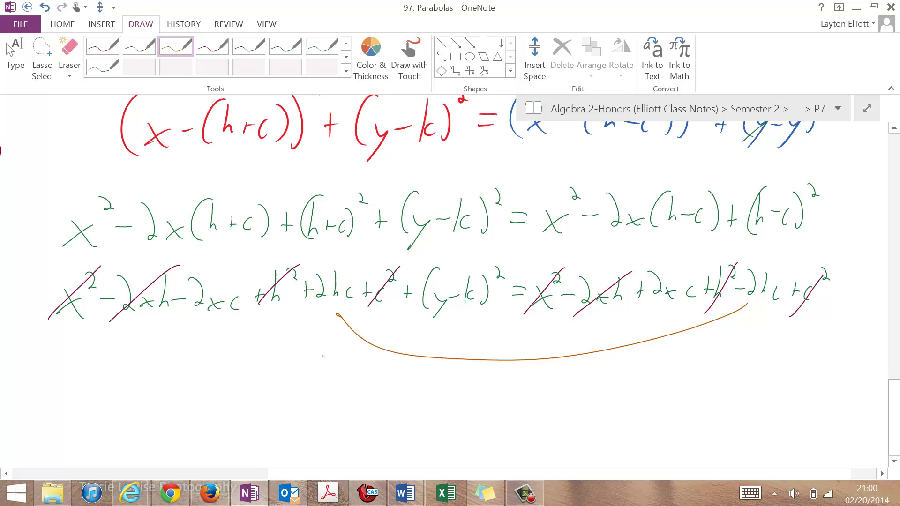
{"action": "left_click_drag", "start_coordinate": [161, 373], "coordinate": [166, 409]}
{"action": "mouse_move", "coordinate": [179, 372]}
{"action": "left_mouse_down"}
{"action": "mouse_move", "coordinate": [190, 400]}
{"action": "mouse_move", "coordinate": [236, 391]}
{"action": "left_mouse_up"}
{"action": "left_click", "coordinate": [461, 360]}
{"action": "left_click_drag", "start_coordinate": [230, 381], "coordinate": [230, 399]}
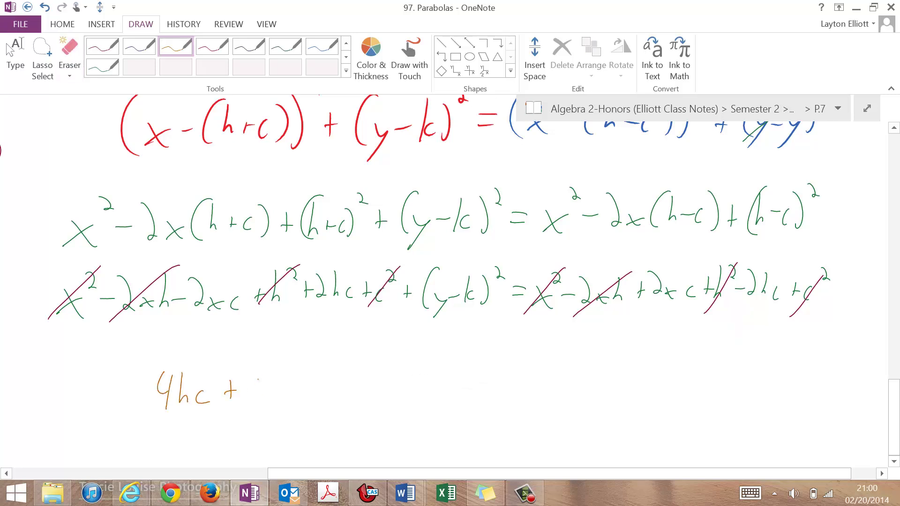
Complete the left side of the orange equation with (y−k)².
{"action": "left_click_drag", "start_coordinate": [265, 365], "coordinate": [253, 404]}
{"action": "mouse_move", "coordinate": [264, 388]}
{"action": "left_mouse_down"}
{"action": "mouse_move", "coordinate": [270, 396]}
{"action": "mouse_move", "coordinate": [259, 416]}
{"action": "left_mouse_up"}
{"action": "left_click_drag", "start_coordinate": [277, 391], "coordinate": [297, 398]}
{"action": "left_click_drag", "start_coordinate": [307, 382], "coordinate": [307, 398]}
{"action": "mouse_move", "coordinate": [318, 374]}
{"action": "left_mouse_down"}
{"action": "mouse_move", "coordinate": [319, 397]}
{"action": "mouse_move", "coordinate": [337, 376]}
{"action": "left_mouse_up"}
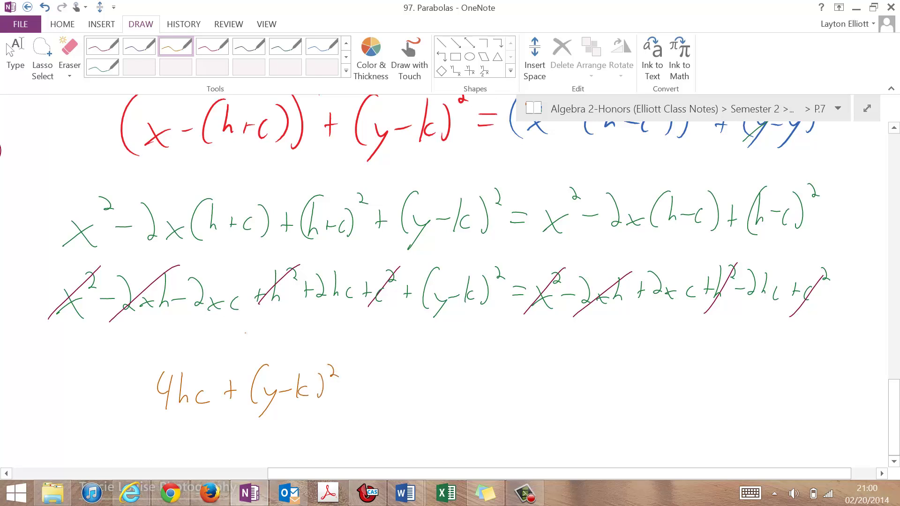
Link the two 2xc terms with a temporary orange curve and write = 4xc as the right side.
{"action": "mouse_move", "coordinate": [222, 313]}
{"action": "left_mouse_down"}
{"action": "mouse_move", "coordinate": [326, 345]}
{"action": "mouse_move", "coordinate": [663, 303]}
{"action": "left_mouse_up"}
{"action": "left_click", "coordinate": [544, 357]}
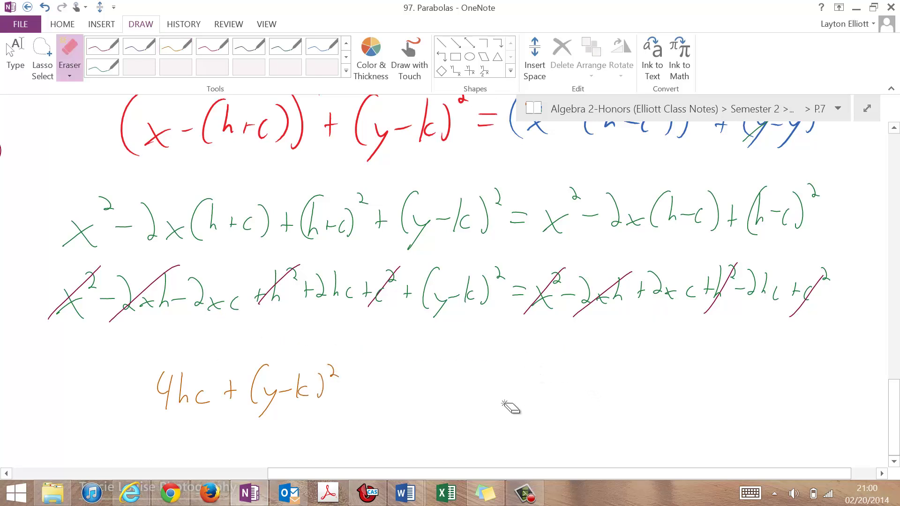
{"action": "mouse_move", "coordinate": [352, 382]}
{"action": "left_mouse_down"}
{"action": "mouse_move", "coordinate": [413, 393]}
{"action": "mouse_move", "coordinate": [383, 393]}
{"action": "mouse_move", "coordinate": [391, 378]}
{"action": "mouse_move", "coordinate": [385, 387]}
{"action": "mouse_move", "coordinate": [414, 391]}
{"action": "left_mouse_up"}
{"action": "mouse_move", "coordinate": [414, 374]}
{"action": "left_mouse_down"}
{"action": "mouse_move", "coordinate": [398, 391]}
{"action": "mouse_move", "coordinate": [435, 389]}
{"action": "left_mouse_up"}
Divide all three terms of the orange equation by 4c, with a fraction bar under each, and leave the pen.
{"action": "scroll", "coordinate": [450, 281], "scroll_direction": "down", "scroll_amount": 3}
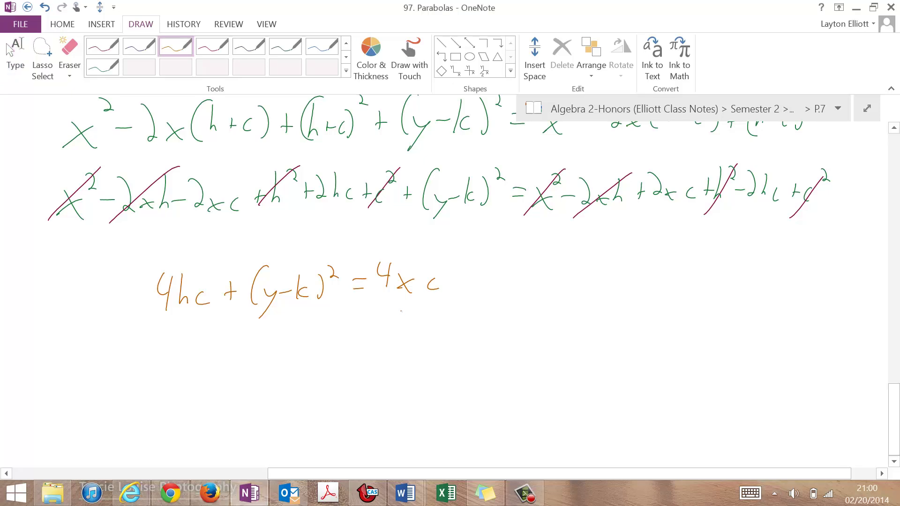
{"action": "mouse_move", "coordinate": [382, 300]}
{"action": "left_mouse_down"}
{"action": "mouse_move", "coordinate": [433, 298]}
{"action": "mouse_move", "coordinate": [405, 315]}
{"action": "left_mouse_up"}
{"action": "left_click_drag", "start_coordinate": [404, 306], "coordinate": [402, 324]}
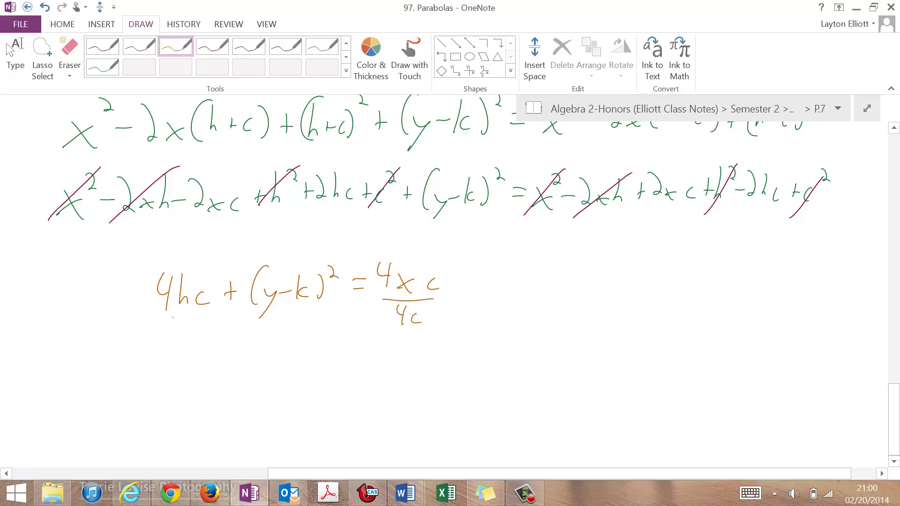
{"action": "mouse_move", "coordinate": [164, 319]}
{"action": "left_mouse_down"}
{"action": "mouse_move", "coordinate": [216, 316]}
{"action": "mouse_move", "coordinate": [190, 335]}
{"action": "left_mouse_up"}
{"action": "left_click_drag", "start_coordinate": [187, 326], "coordinate": [187, 347]}
{"action": "left_click_drag", "start_coordinate": [207, 339], "coordinate": [206, 346]}
{"action": "mouse_move", "coordinate": [260, 313]}
{"action": "left_mouse_down"}
{"action": "mouse_move", "coordinate": [328, 306]}
{"action": "mouse_move", "coordinate": [287, 328]}
{"action": "left_mouse_up"}
{"action": "mouse_move", "coordinate": [287, 318]}
{"action": "left_mouse_down"}
{"action": "mouse_move", "coordinate": [284, 341]}
{"action": "mouse_move", "coordinate": [307, 342]}
{"action": "left_mouse_up"}
{"action": "scroll", "coordinate": [568, 295], "scroll_direction": "down", "scroll_amount": 1}
{"action": "left_click", "coordinate": [14, 51]}
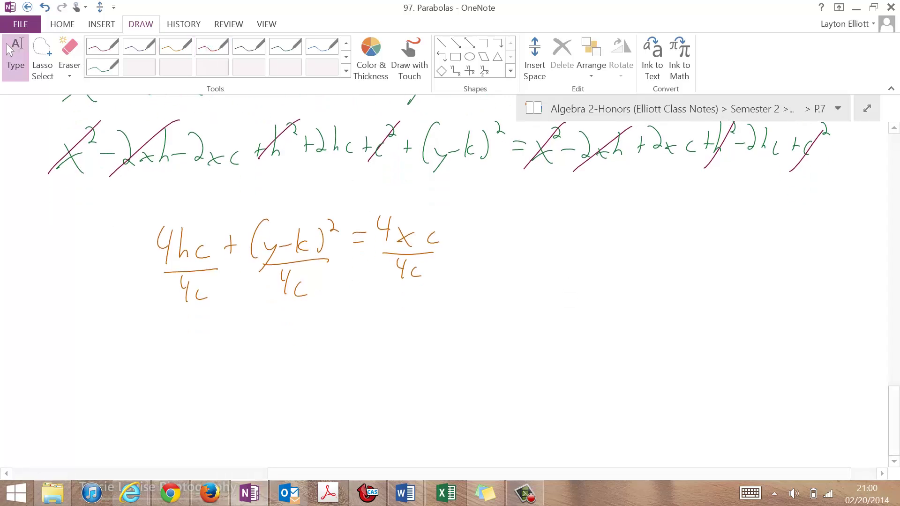
Strike out the common factors 4 and c in the 4hc/4c and 4xc/4c fractions in dark red.
{"action": "left_click", "coordinate": [212, 46]}
{"action": "left_click_drag", "start_coordinate": [179, 302], "coordinate": [211, 282]}
{"action": "left_click_drag", "start_coordinate": [150, 265], "coordinate": [170, 242]}
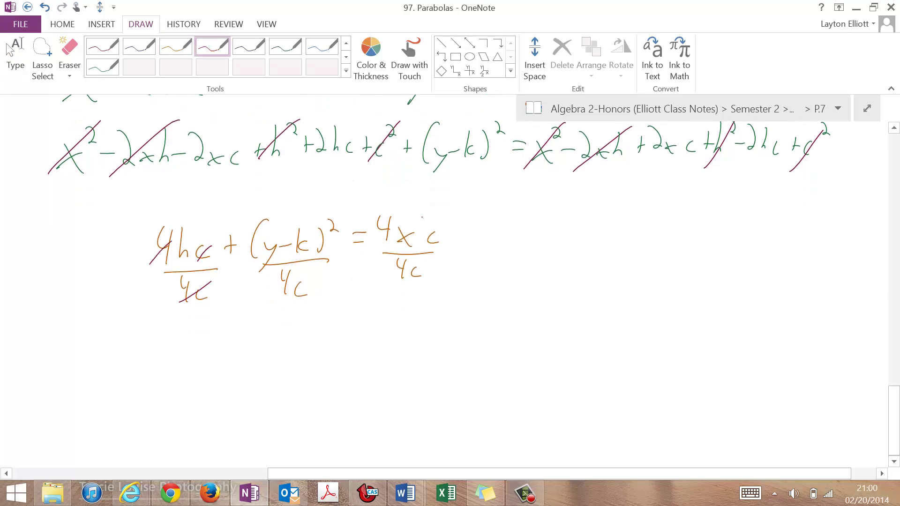
{"action": "left_click", "coordinate": [44, 7]}
{"action": "left_click_drag", "start_coordinate": [211, 239], "coordinate": [190, 265]}
{"action": "left_click_drag", "start_coordinate": [392, 281], "coordinate": [426, 258]}
{"action": "left_click_drag", "start_coordinate": [421, 246], "coordinate": [438, 229]}
{"action": "left_click_drag", "start_coordinate": [369, 239], "coordinate": [387, 227]}
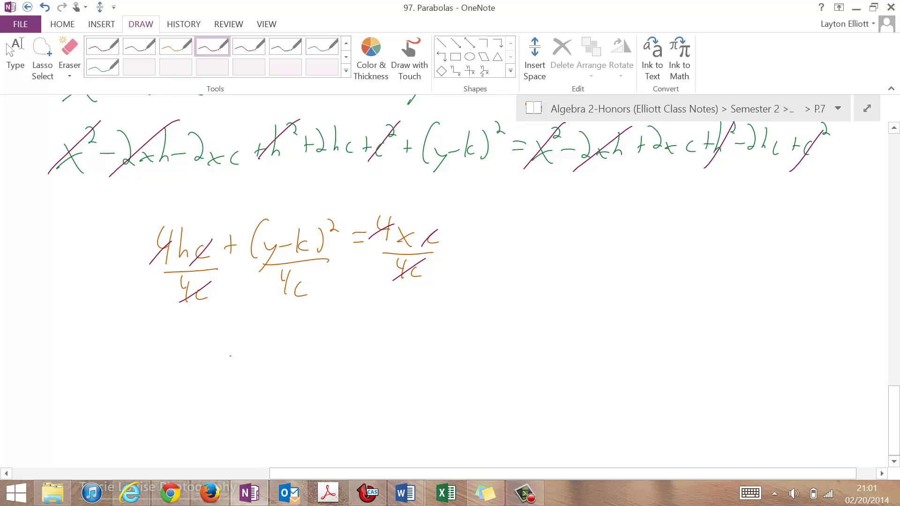
Write the solved equation x = 1/(4c) (y−k)² + h in dark red below the fractions.
{"action": "left_click_drag", "start_coordinate": [216, 365], "coordinate": [236, 382]}
{"action": "left_click_drag", "start_coordinate": [216, 377], "coordinate": [241, 366]}
{"action": "mouse_move", "coordinate": [291, 336]}
{"action": "left_mouse_down"}
{"action": "mouse_move", "coordinate": [290, 362]}
{"action": "mouse_move", "coordinate": [304, 360]}
{"action": "mouse_move", "coordinate": [284, 376]}
{"action": "left_mouse_up"}
{"action": "left_click_drag", "start_coordinate": [297, 374], "coordinate": [297, 382]}
{"action": "mouse_move", "coordinate": [335, 340]}
{"action": "left_mouse_down"}
{"action": "mouse_move", "coordinate": [319, 359]}
{"action": "mouse_move", "coordinate": [331, 385]}
{"action": "mouse_move", "coordinate": [362, 370]}
{"action": "left_mouse_up"}
{"action": "mouse_move", "coordinate": [369, 347]}
{"action": "left_mouse_down"}
{"action": "mouse_move", "coordinate": [367, 371]}
{"action": "mouse_move", "coordinate": [379, 370]}
{"action": "left_mouse_up"}
{"action": "left_click_drag", "start_coordinate": [383, 346], "coordinate": [383, 376]}
{"action": "left_click_drag", "start_coordinate": [395, 342], "coordinate": [420, 355]}
{"action": "left_click_drag", "start_coordinate": [416, 350], "coordinate": [416, 363]}
{"action": "left_click_drag", "start_coordinate": [428, 338], "coordinate": [430, 366]}
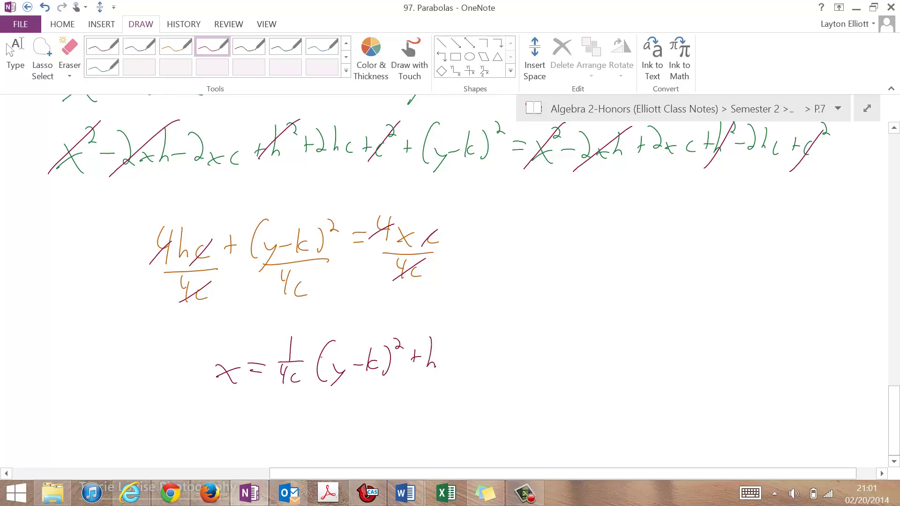
Circle the 1/(4c) coefficient temporarily, erase the circle, and write a = 1/(4c) beneath the equation.
{"action": "left_click_drag", "start_coordinate": [308, 336], "coordinate": [302, 315]}
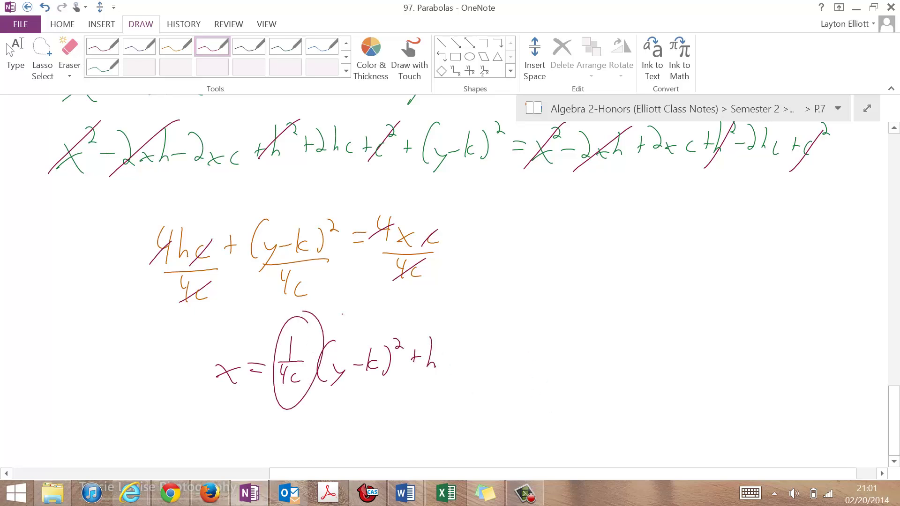
{"action": "left_click", "coordinate": [316, 343]}
{"action": "mouse_move", "coordinate": [328, 431]}
{"action": "left_mouse_down"}
{"action": "mouse_move", "coordinate": [336, 443]}
{"action": "mouse_move", "coordinate": [352, 429]}
{"action": "left_mouse_up"}
{"action": "left_click_drag", "start_coordinate": [345, 435], "coordinate": [353, 434]}
{"action": "left_click_drag", "start_coordinate": [382, 402], "coordinate": [382, 418]}
{"action": "mouse_move", "coordinate": [369, 421]}
{"action": "left_mouse_down"}
{"action": "mouse_move", "coordinate": [396, 420]}
{"action": "mouse_move", "coordinate": [378, 443]}
{"action": "left_mouse_up"}
{"action": "left_click_drag", "start_coordinate": [395, 434], "coordinate": [396, 441]}
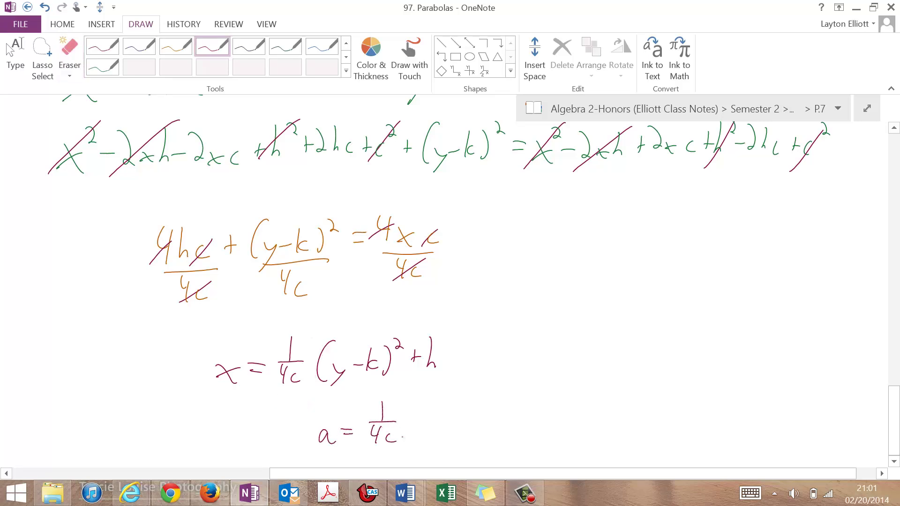
{"action": "scroll", "coordinate": [443, 282], "scroll_direction": "down", "scroll_amount": 2}
{"action": "left_click", "coordinate": [865, 493]}
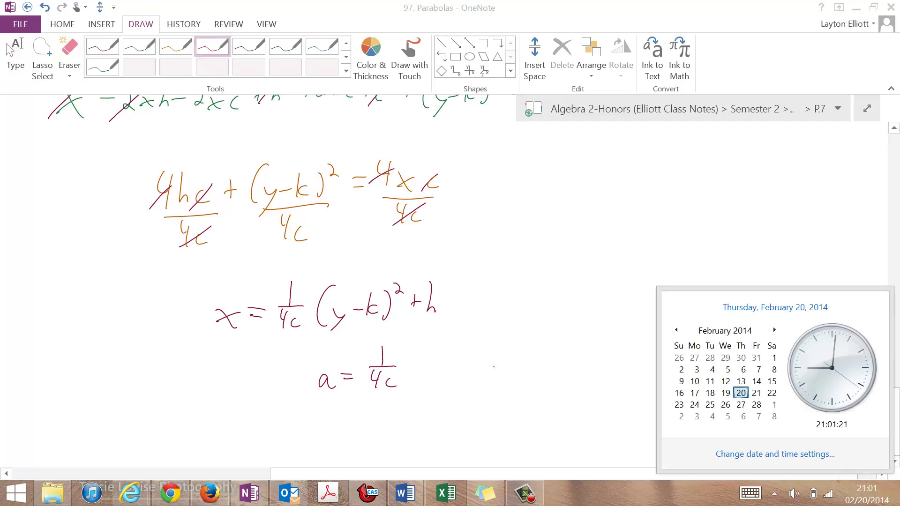